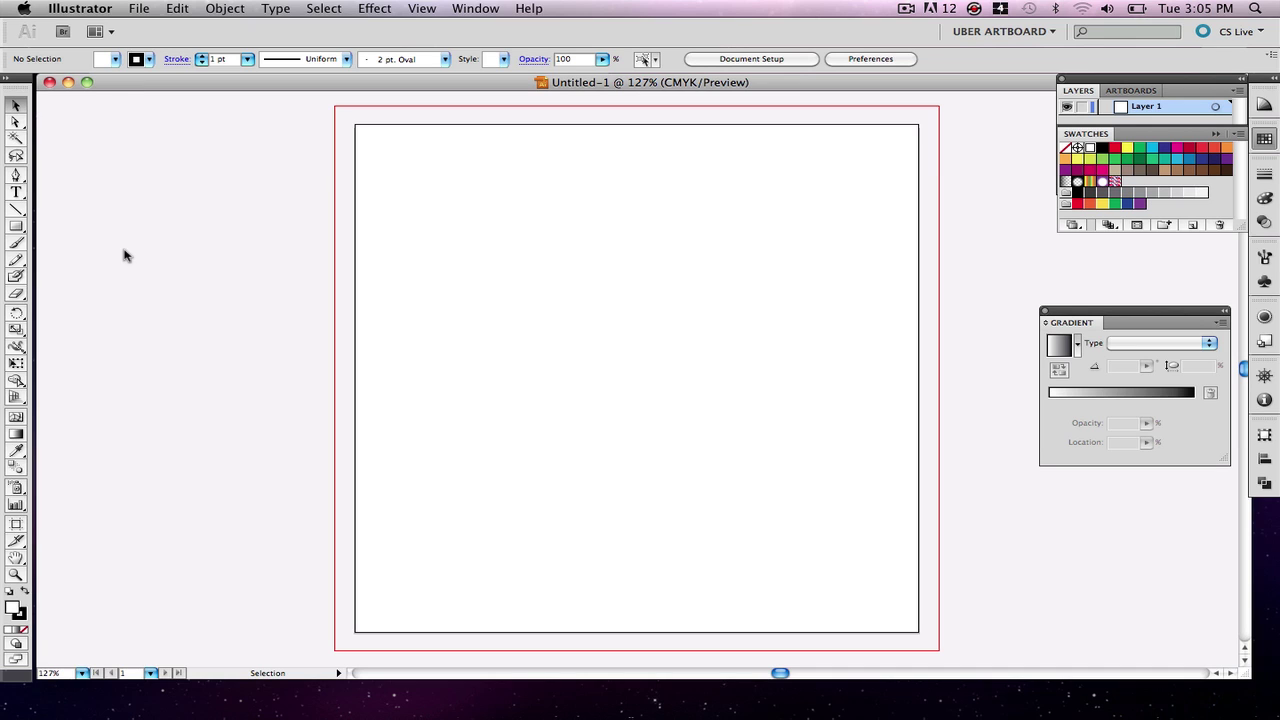
Select the Rectangle tool in the Tools panel to prepare for drawing rectangles.
left_click(18, 226)
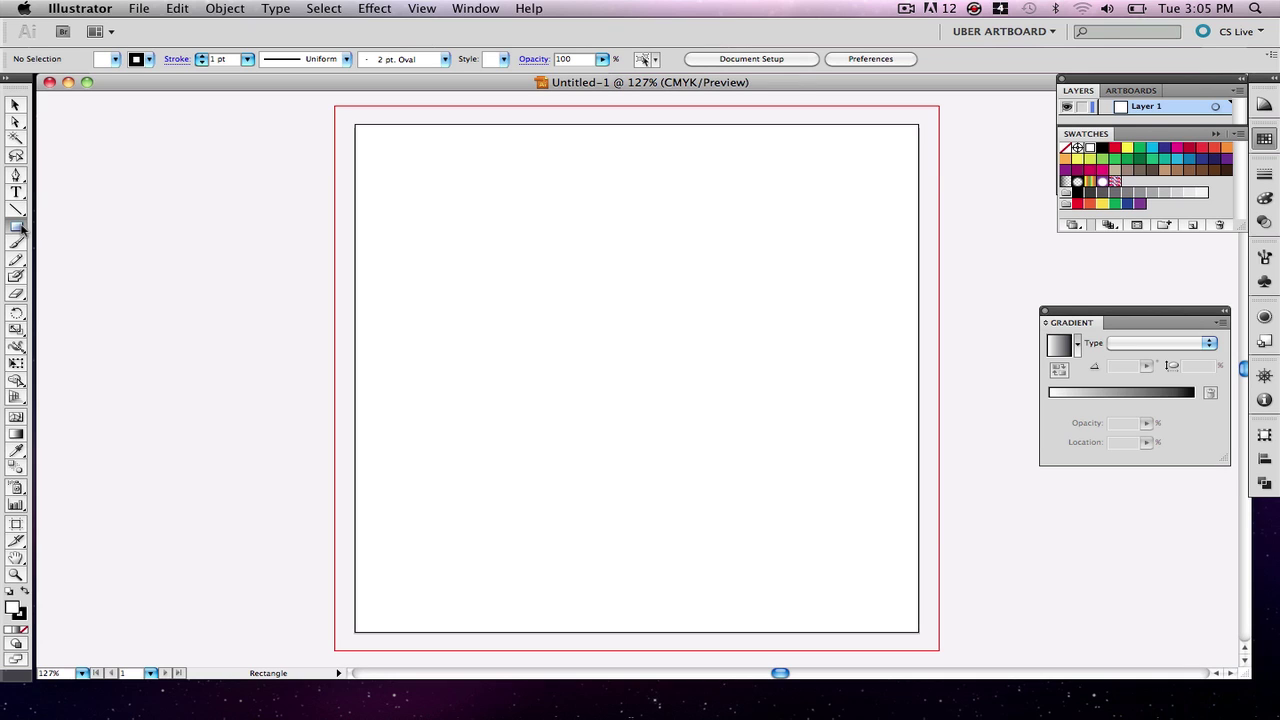
Draw a rounded rectangle in the artboard's upper left and fill it with a green swatch.
left_click(17, 229)
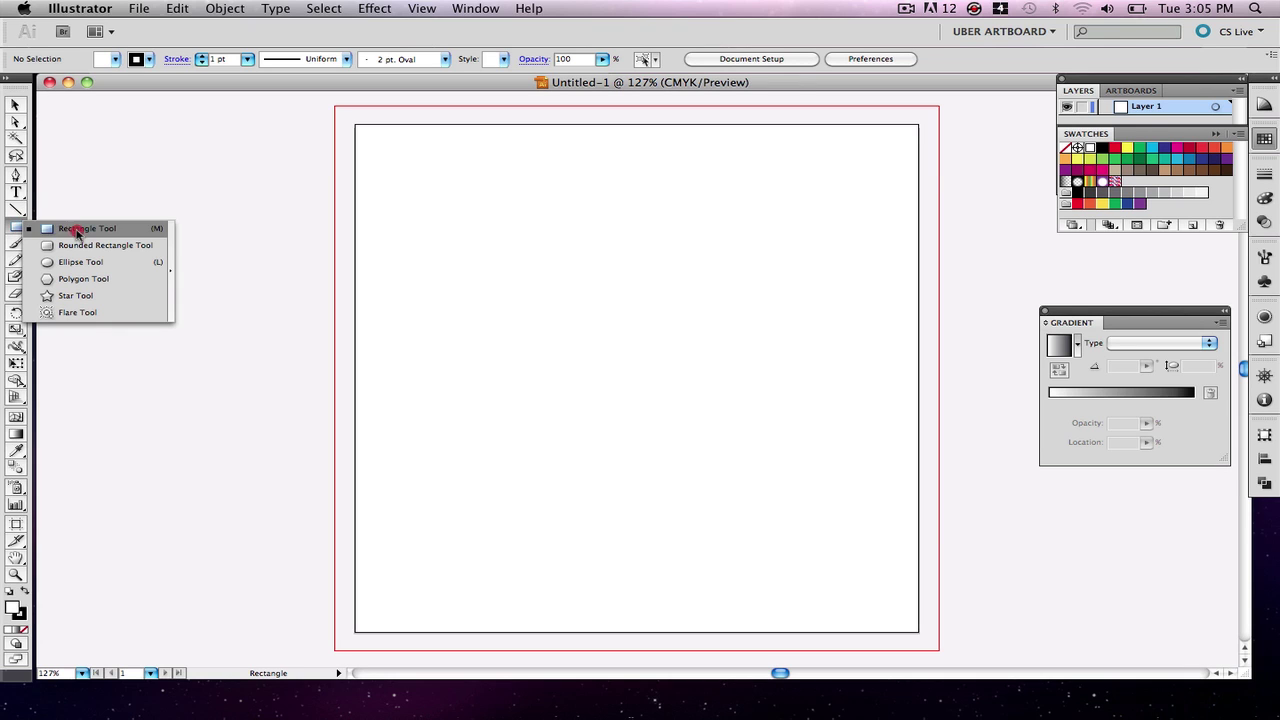
left_click(88, 247)
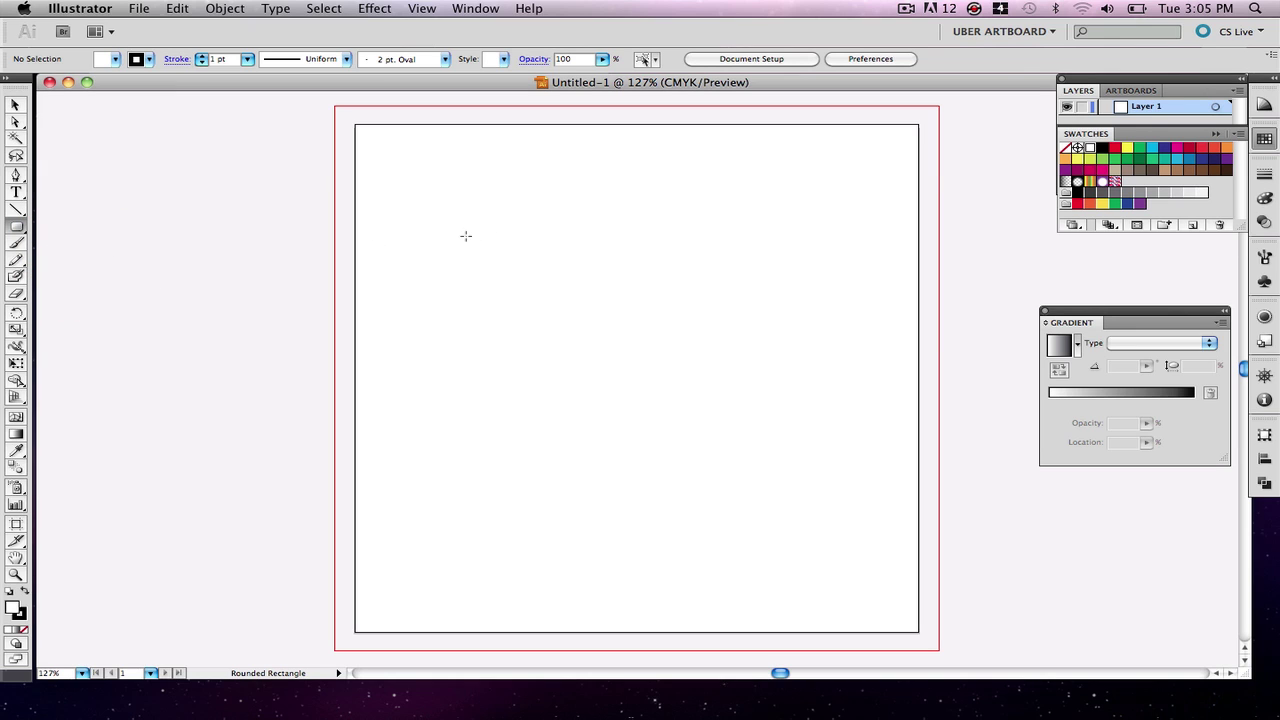
left_click_drag(465, 236, 643, 361)
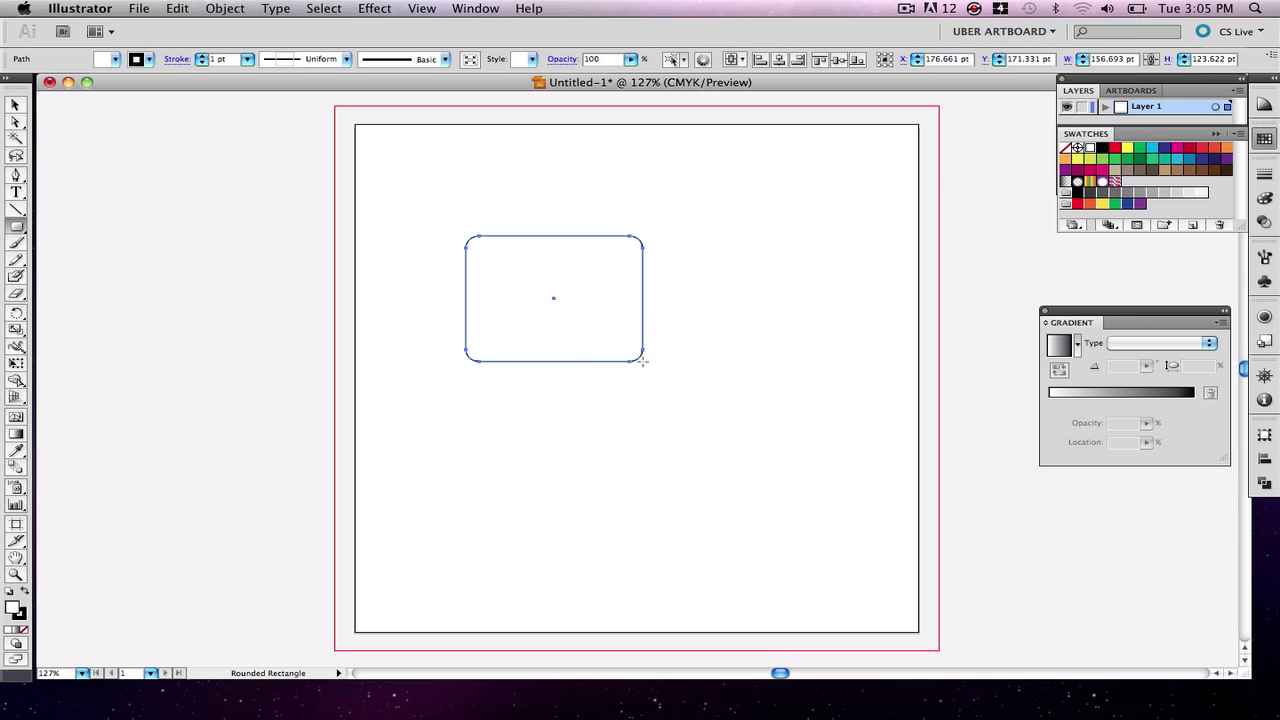
left_click(116, 59)
left_click(93, 87)
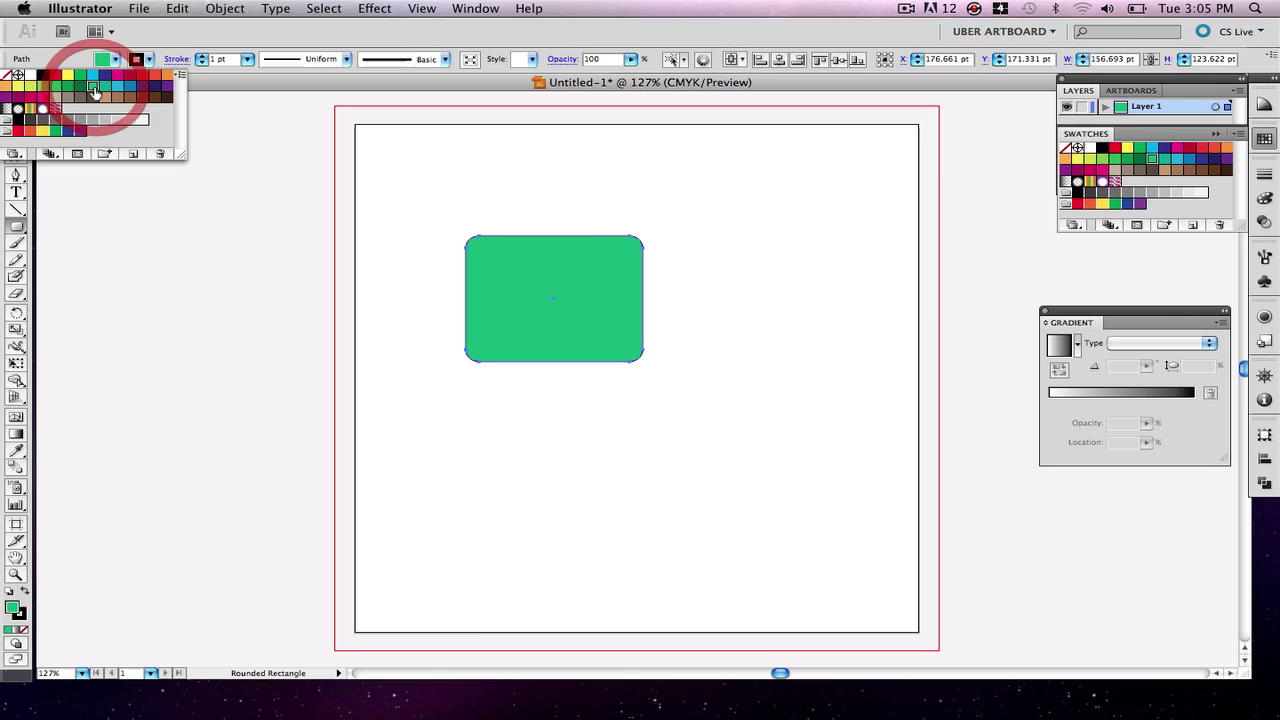
Draw a perfect circle at the artboard's upper right and fill it with a blue swatch.
key("v")
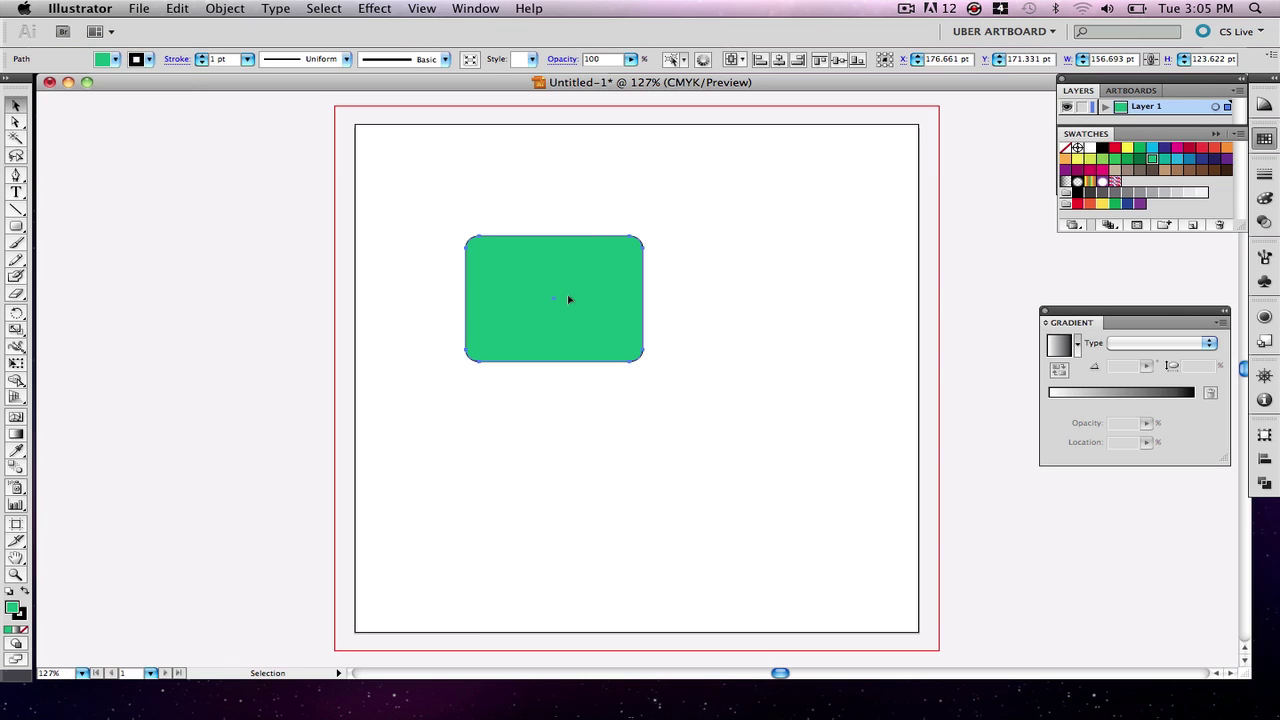
left_click(24, 228)
left_click(80, 261)
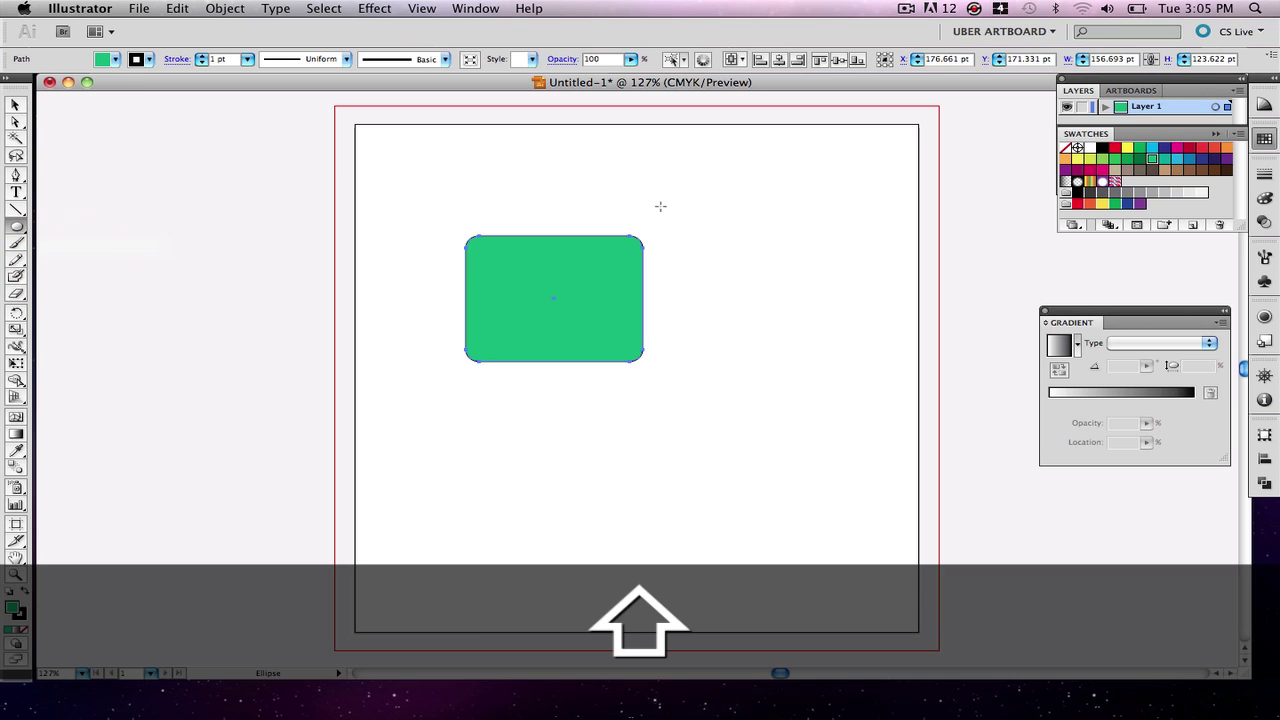
left_click_drag(741, 179, 899, 330)
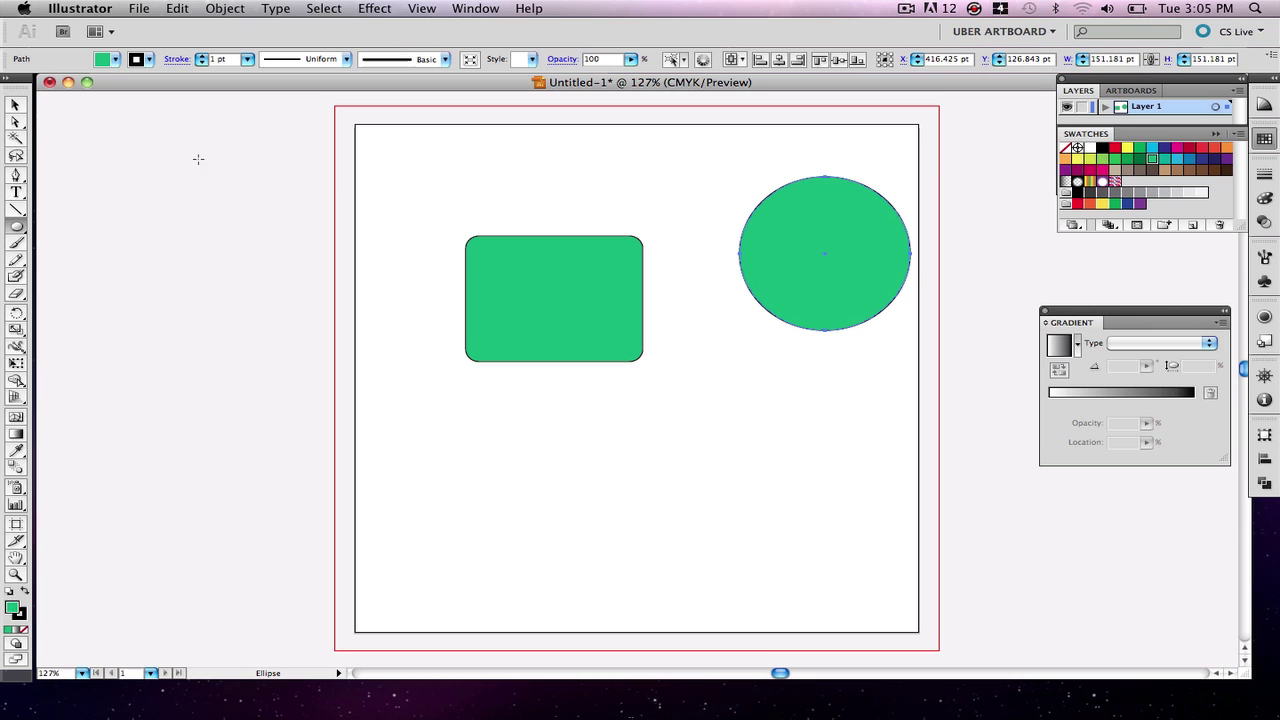
left_click(116, 60)
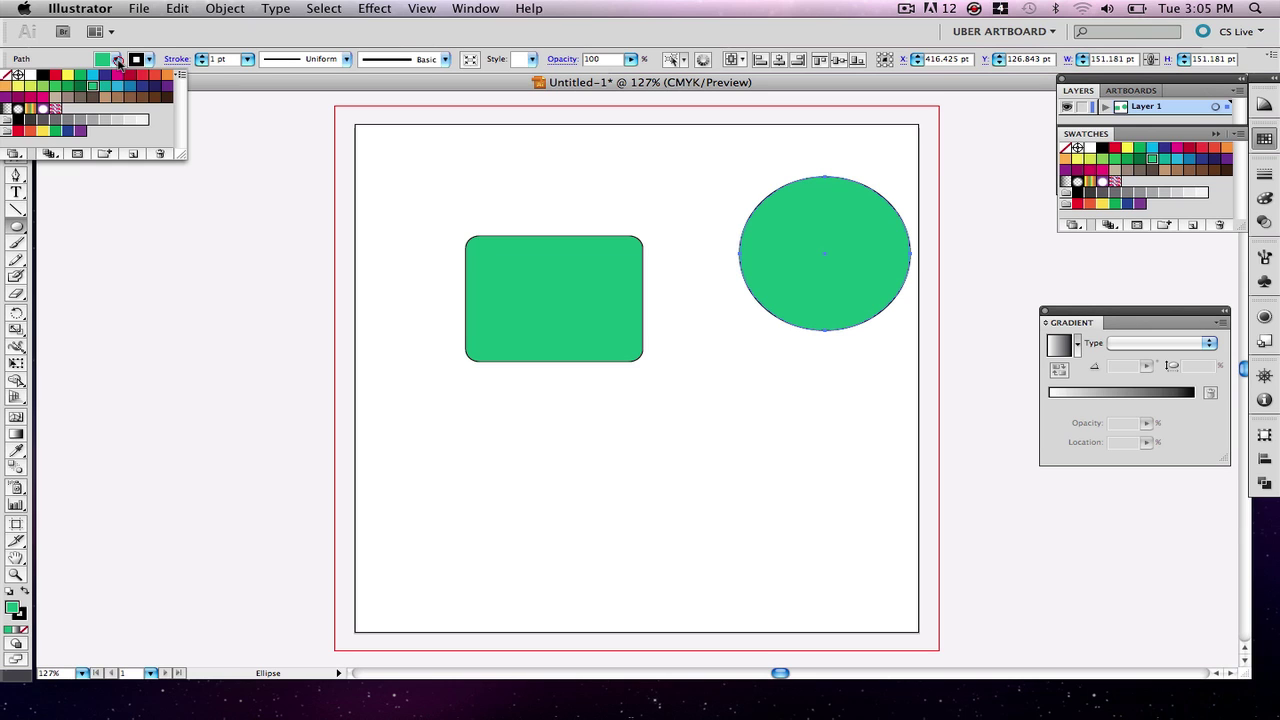
left_click(131, 88)
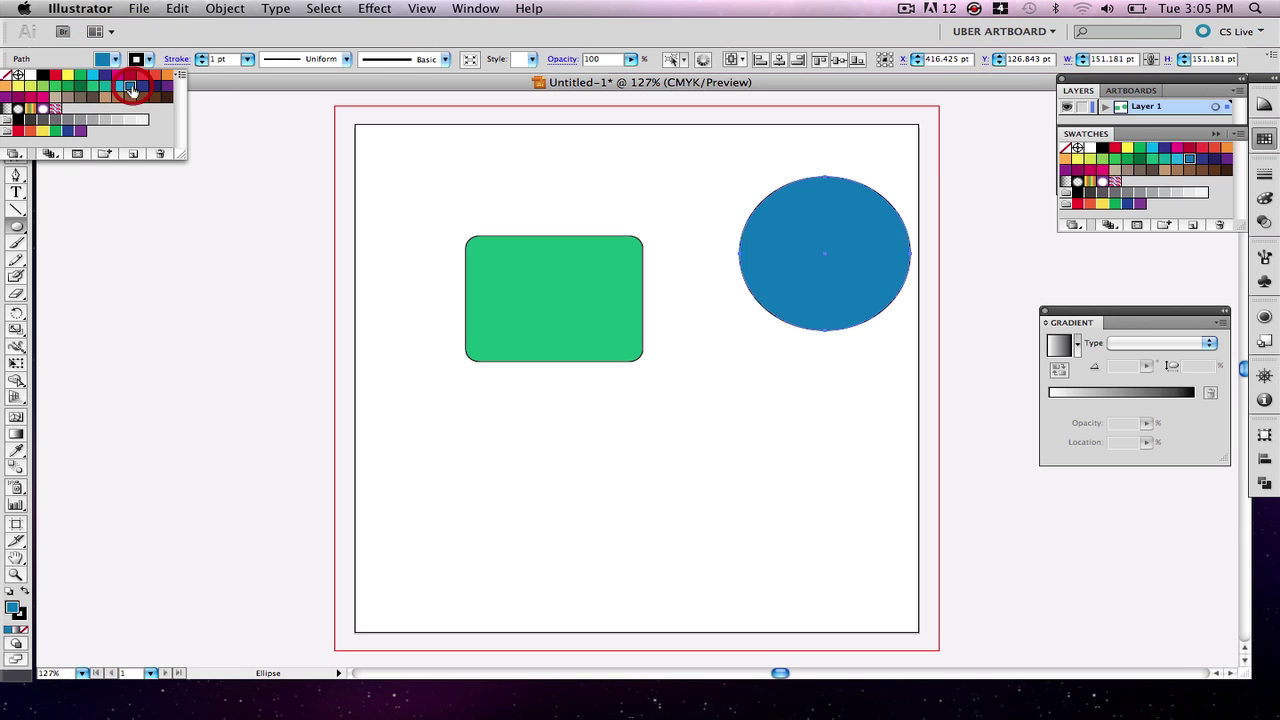
key("v")
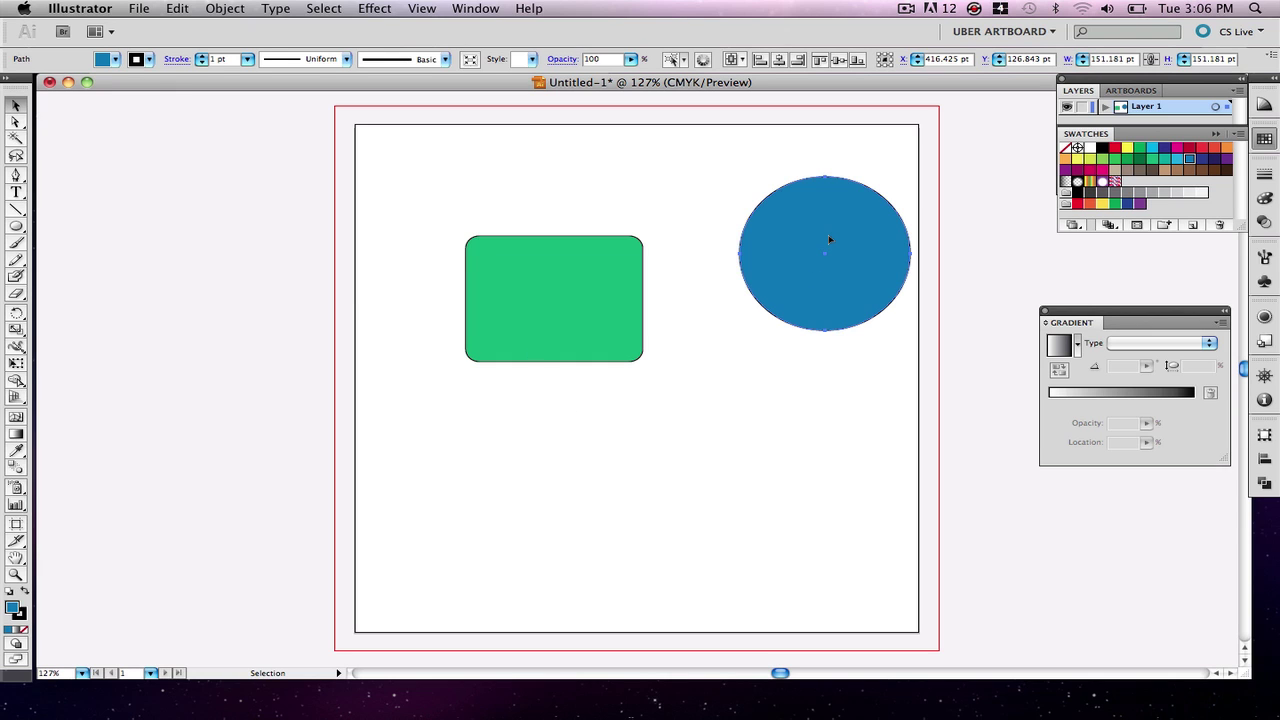
Move the circle onto the rectangle's top-right corner, then shift both shapes down-right toward centre.
left_click_drag(829, 240, 645, 218)
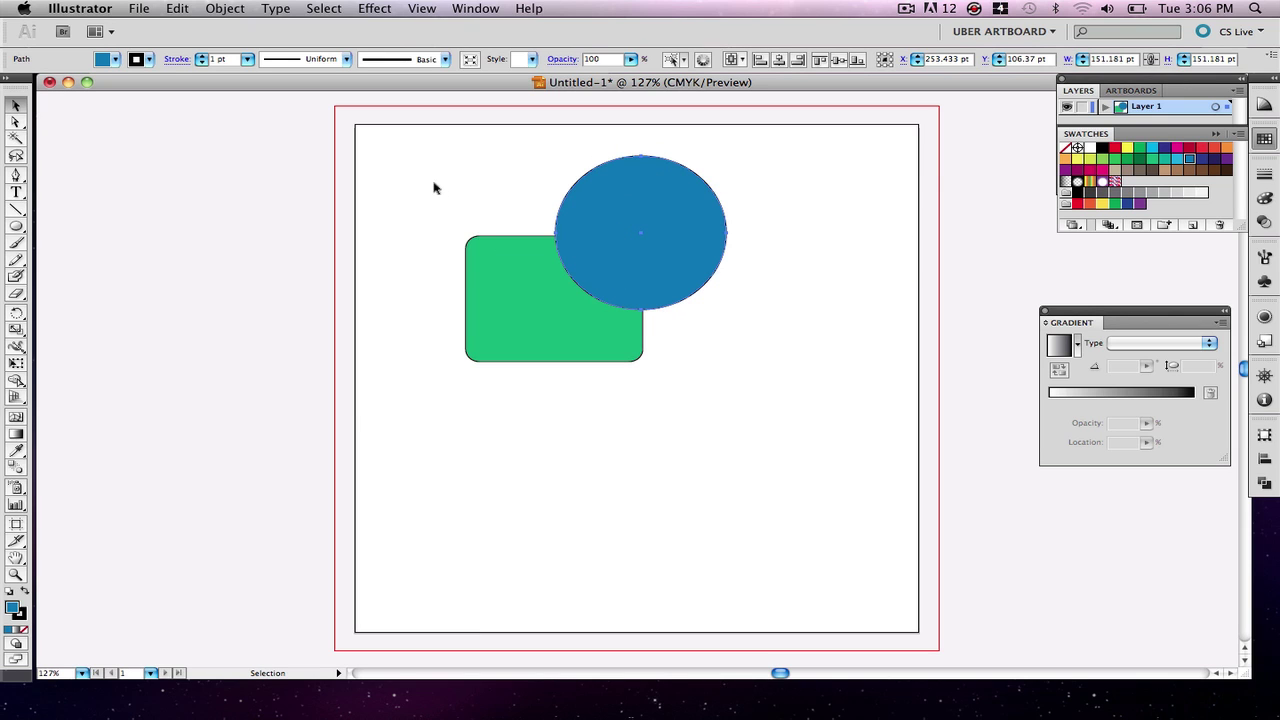
left_click_drag(434, 188, 749, 406)
left_click_drag(657, 237, 705, 314)
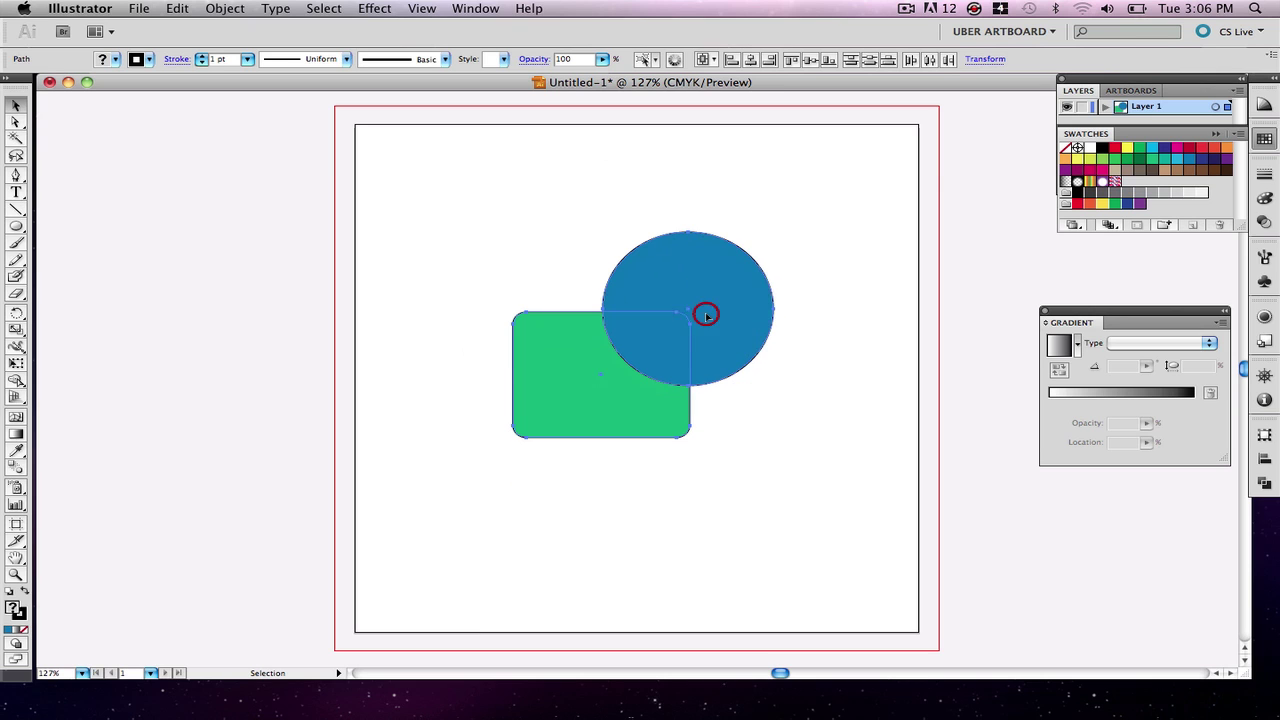
Select the circle and rectangle individually, then marquee-select both overlapping shapes together.
left_click(857, 326)
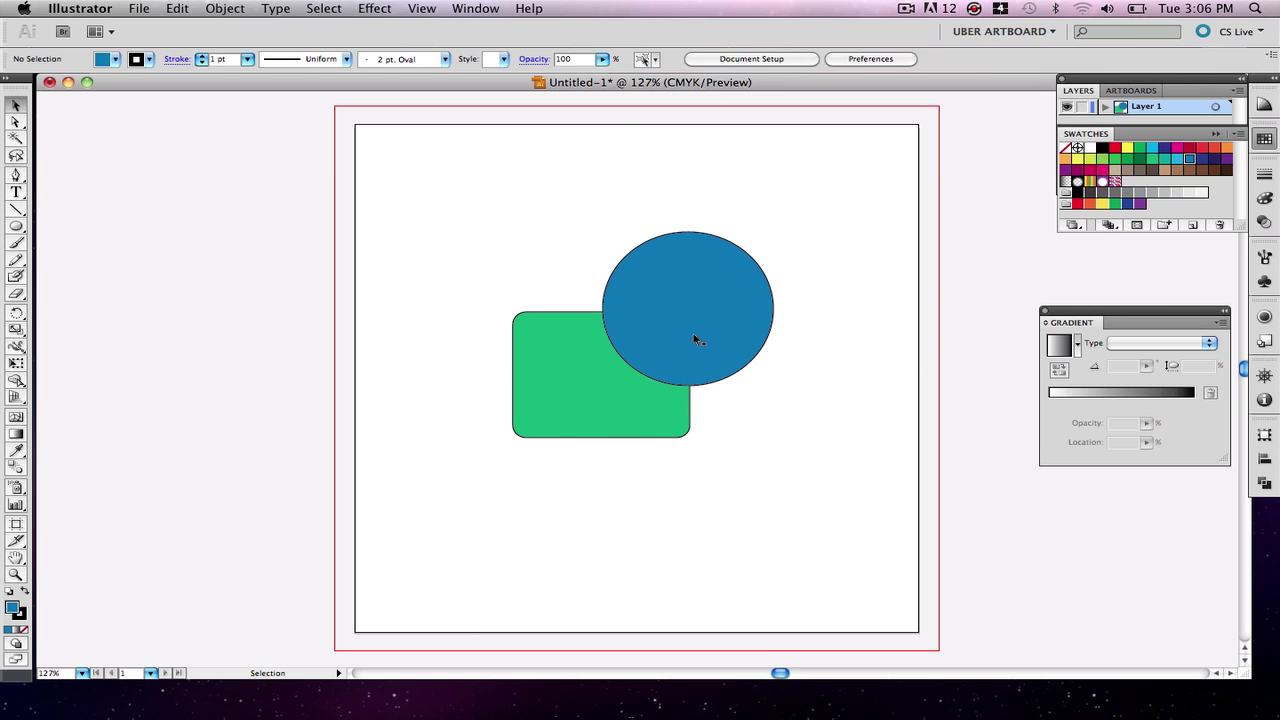
left_click(697, 296)
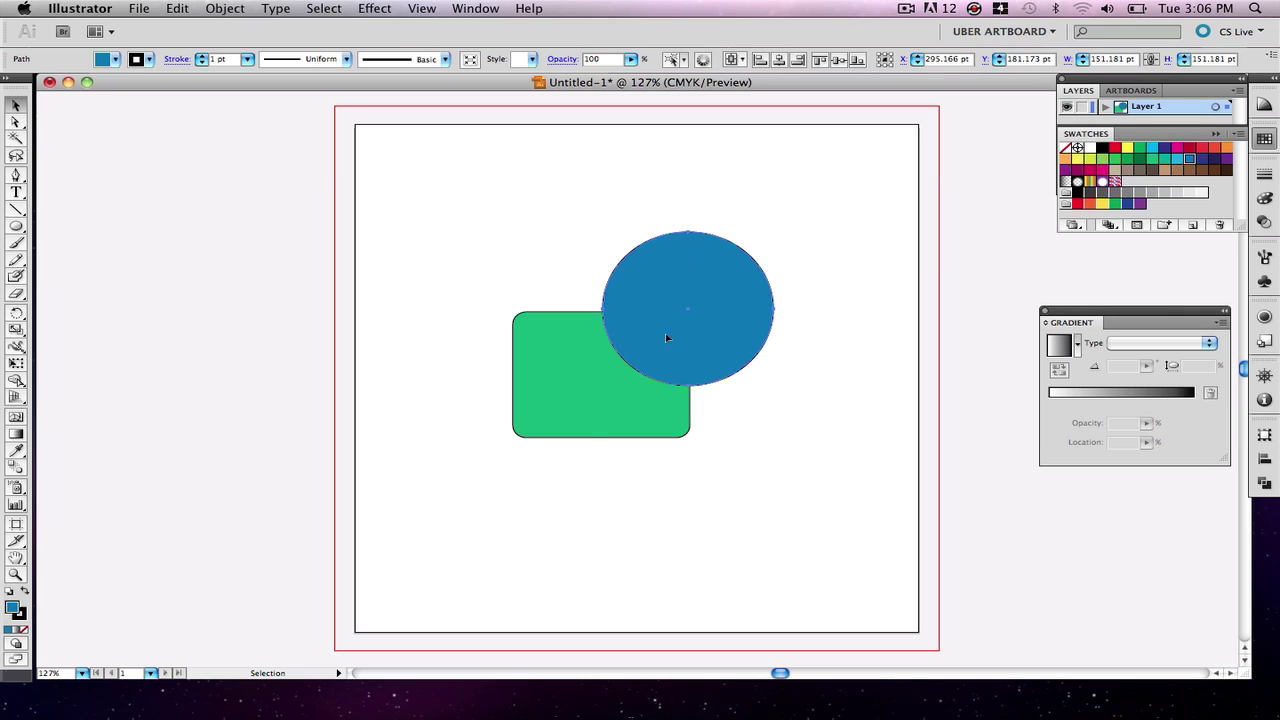
left_click(572, 382)
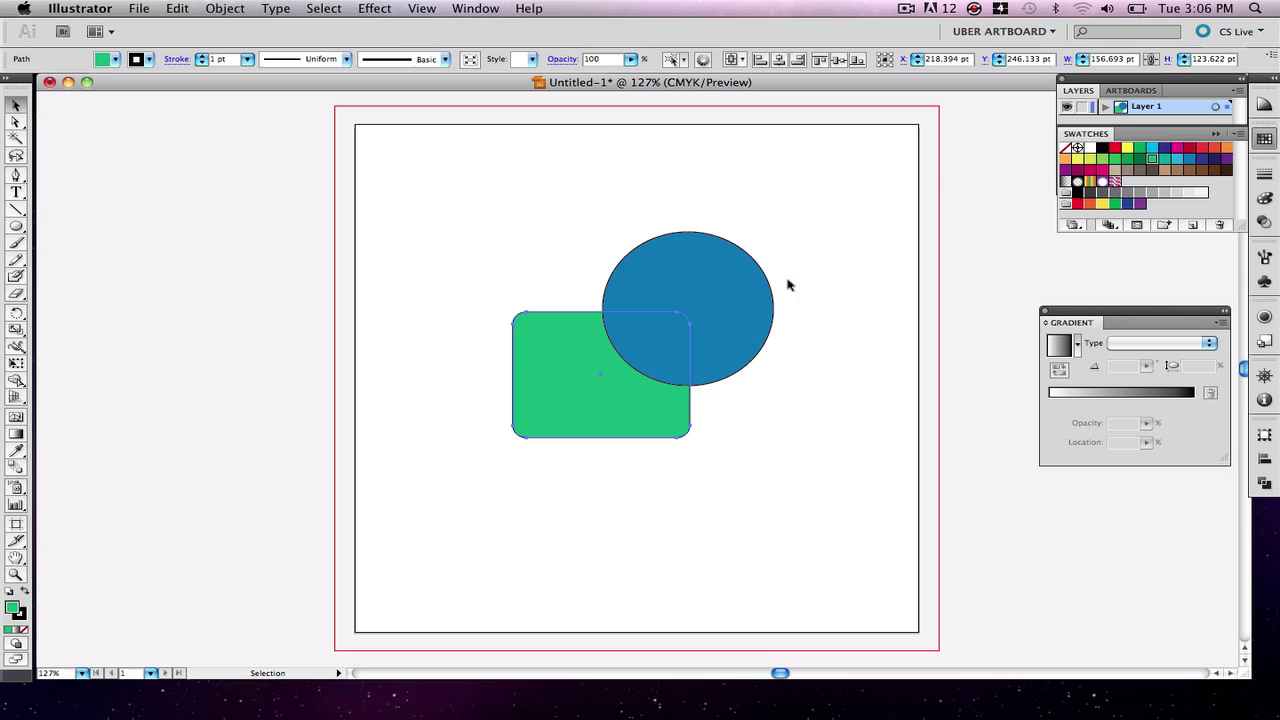
left_click_drag(808, 232, 577, 427)
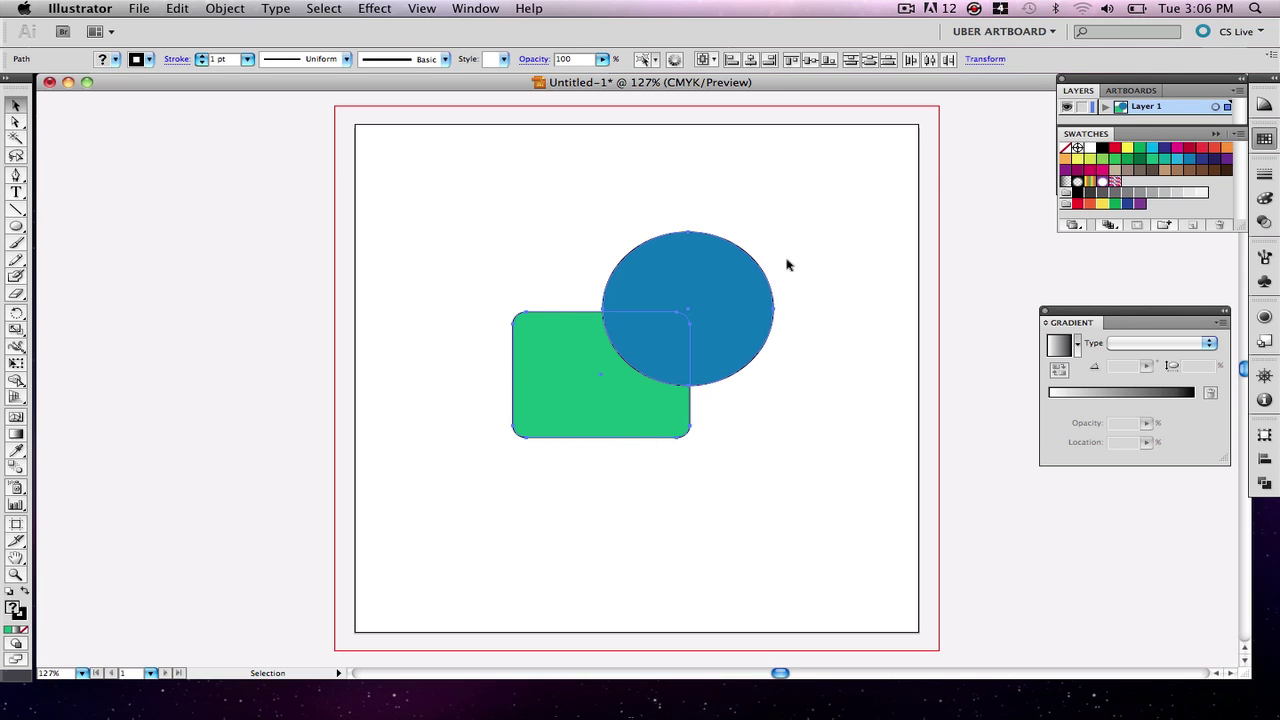
left_click_drag(493, 221, 766, 450)
Apply Object > Clipping Mask > Make, then deselect and reselect the clipped group to inspect it.
left_click(228, 9)
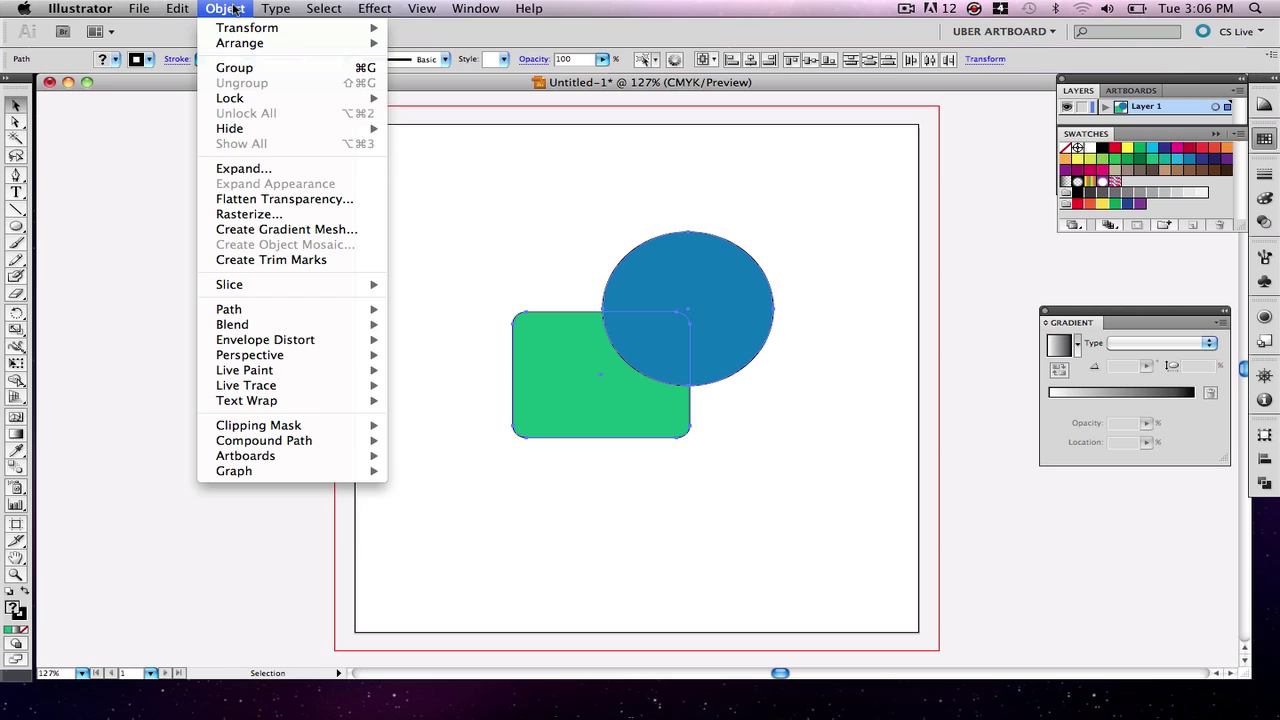
mouse_move(298, 429)
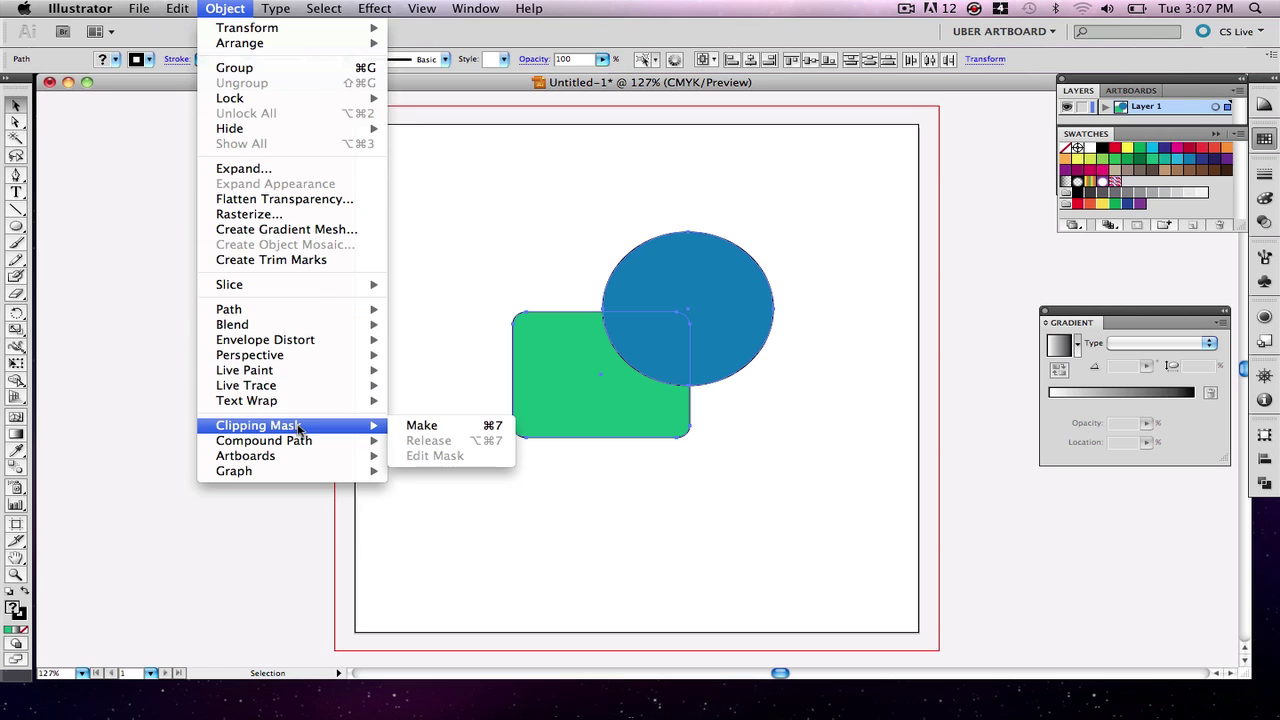
left_click(460, 430)
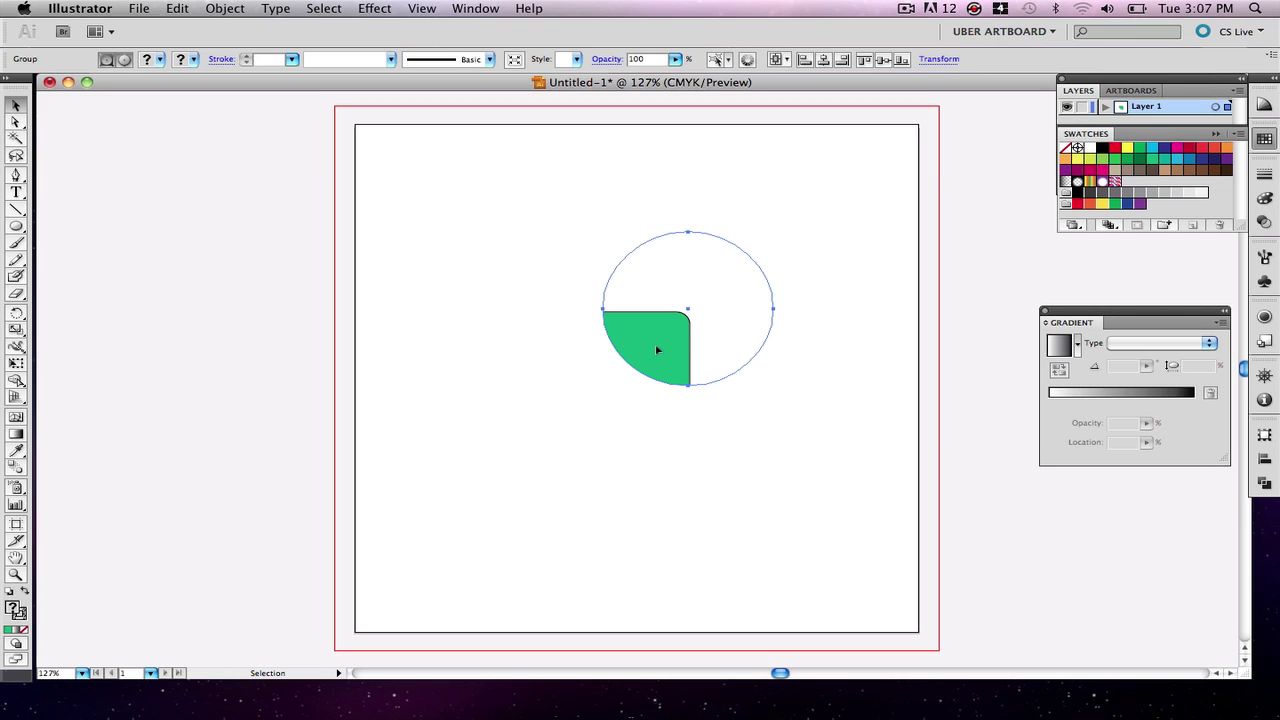
left_click(559, 451)
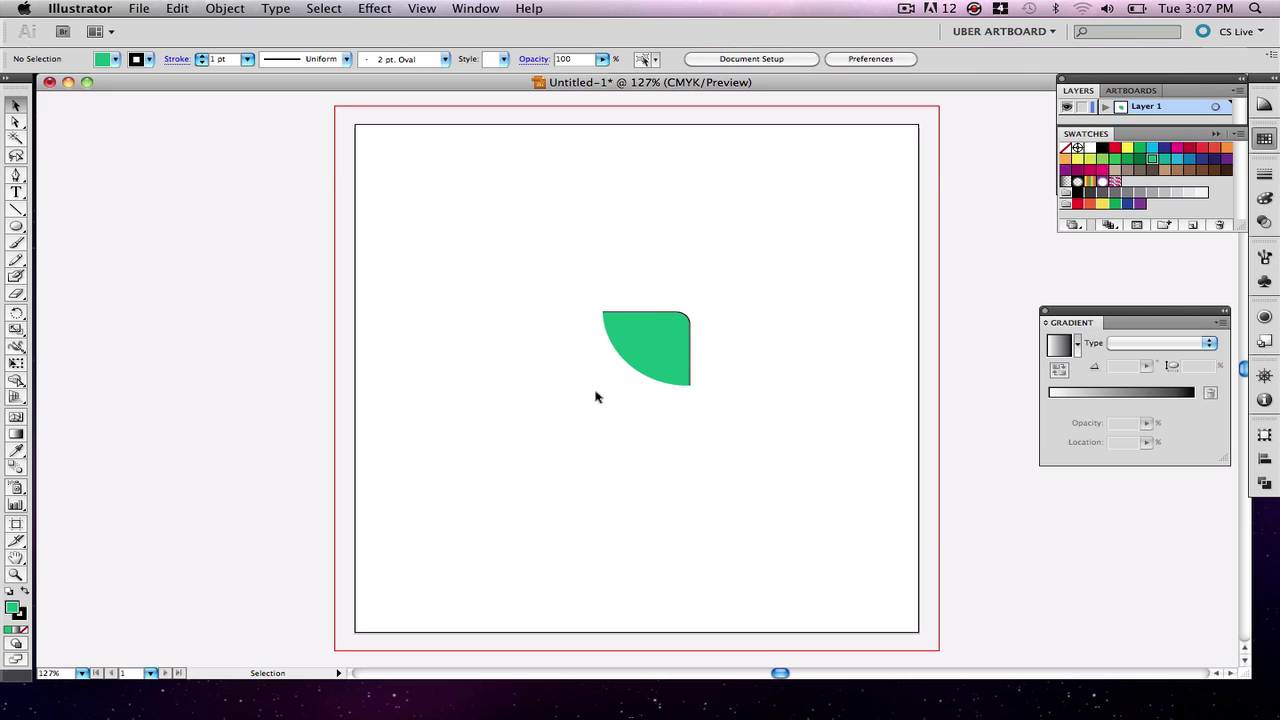
left_click(655, 351)
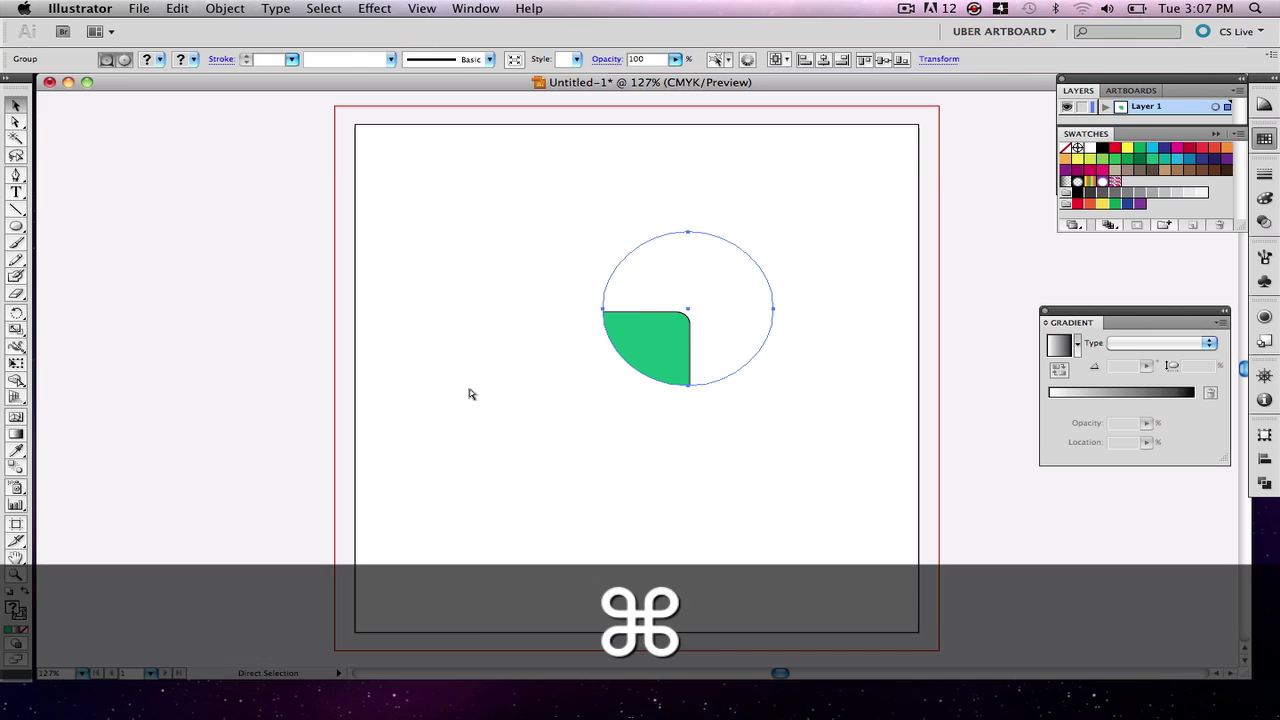
Undo the mask, set the stroke to none, and remake the clipping mask.
key("super+z")
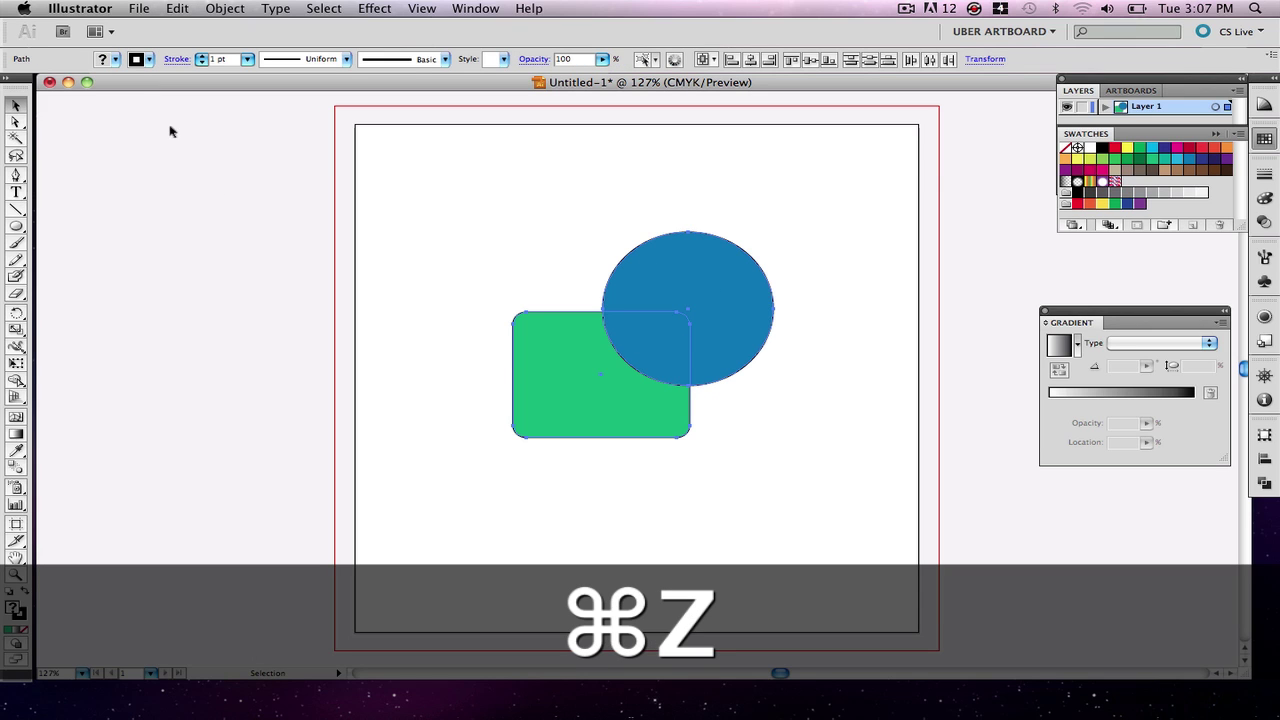
left_click(201, 64)
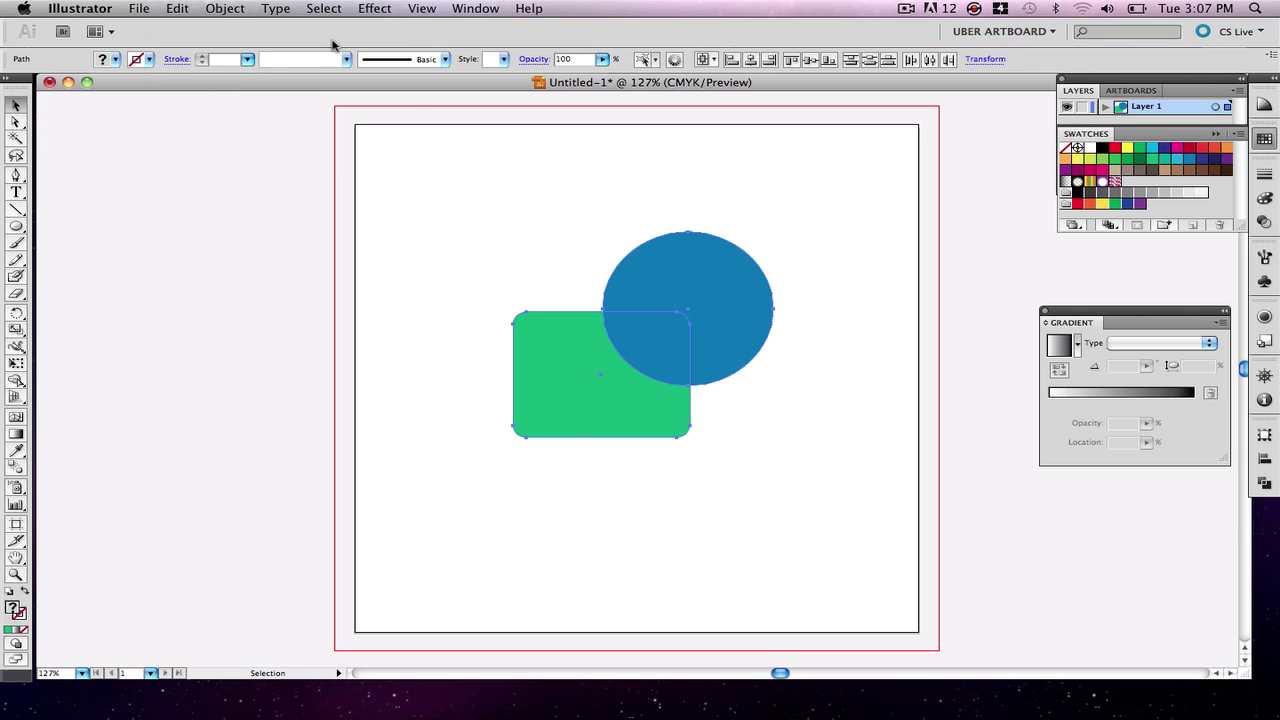
left_click(242, 8)
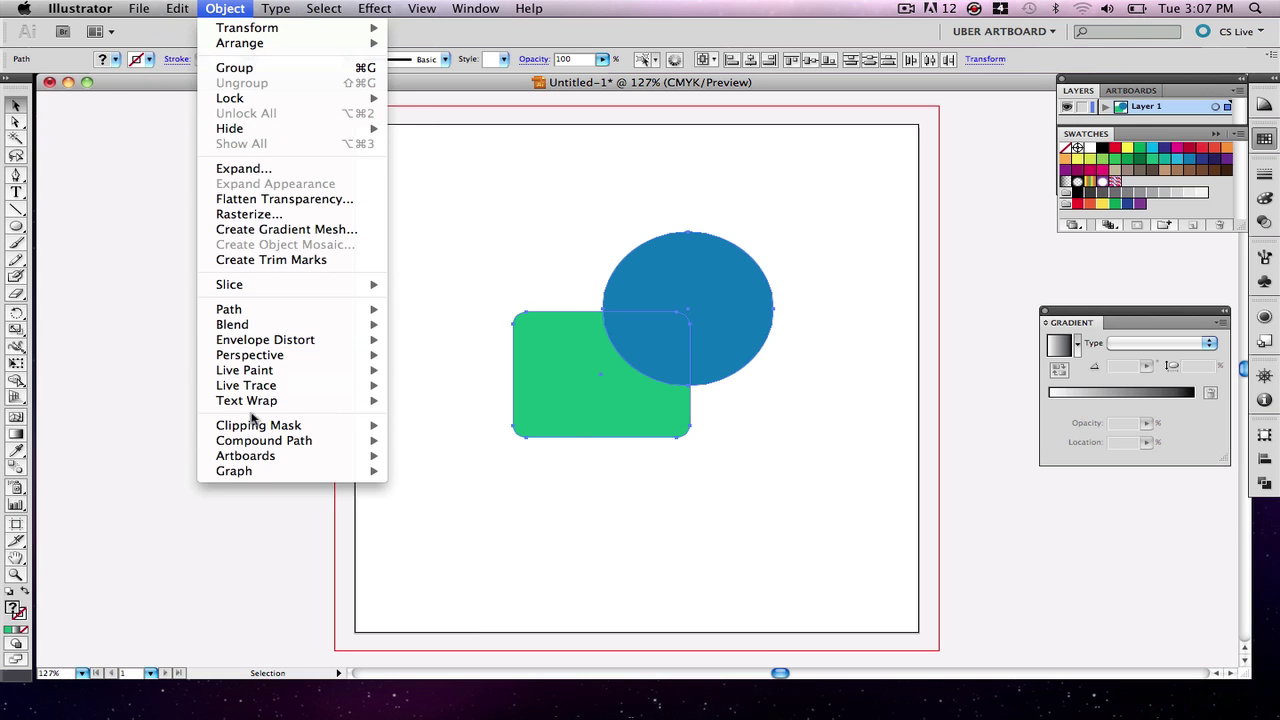
mouse_move(258, 425)
left_click(430, 426)
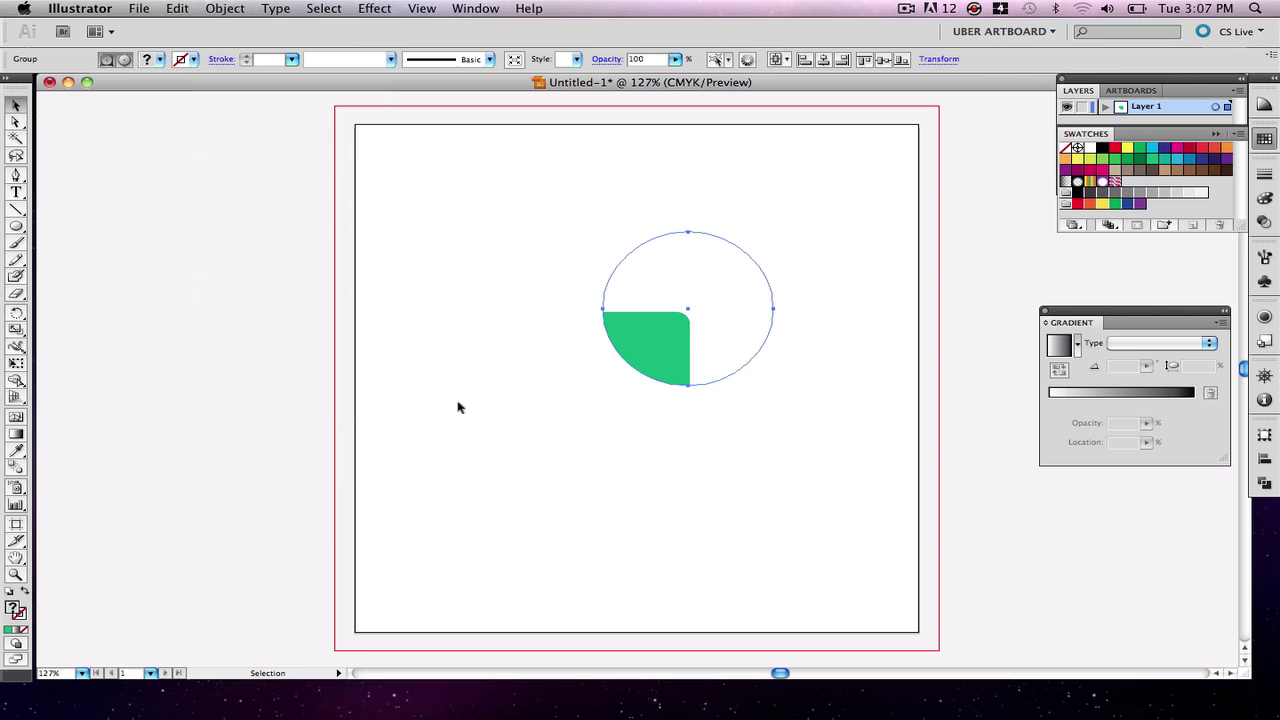
Deselect and reselect the clipped group, undo once, then deselect everything.
left_click(470, 302)
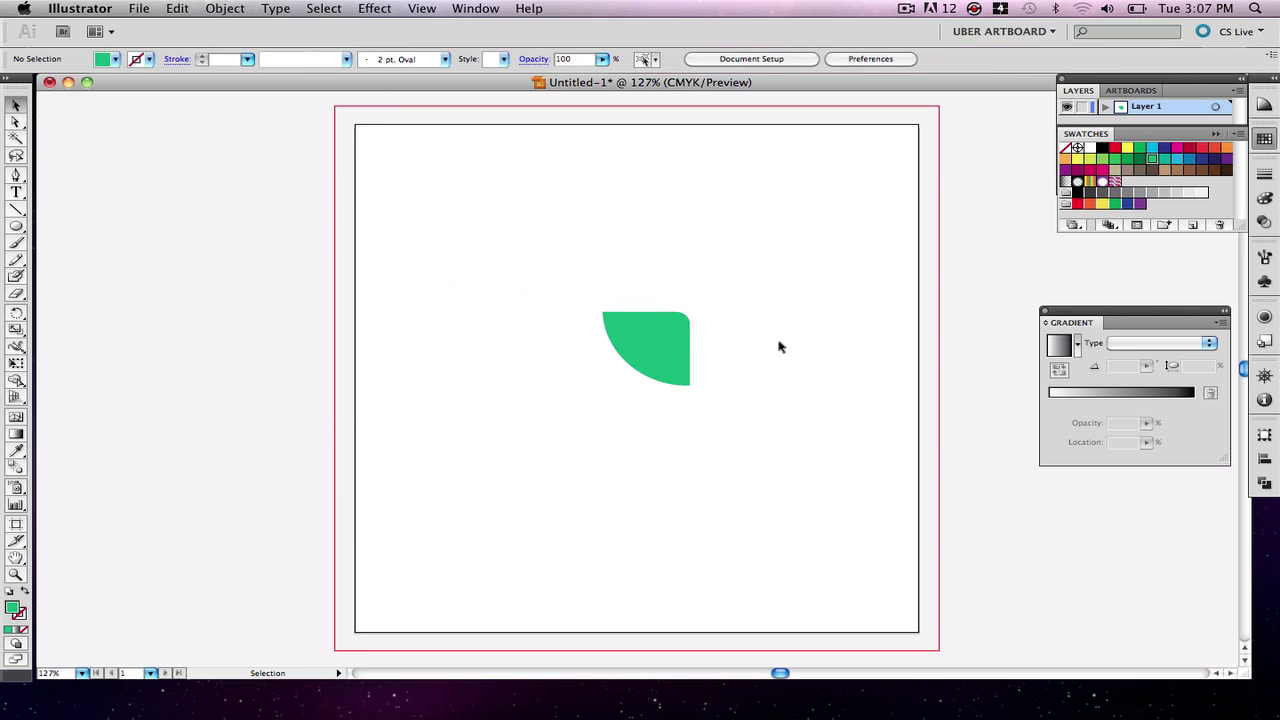
left_click(577, 429)
left_click(626, 414)
key("ctrl+z")
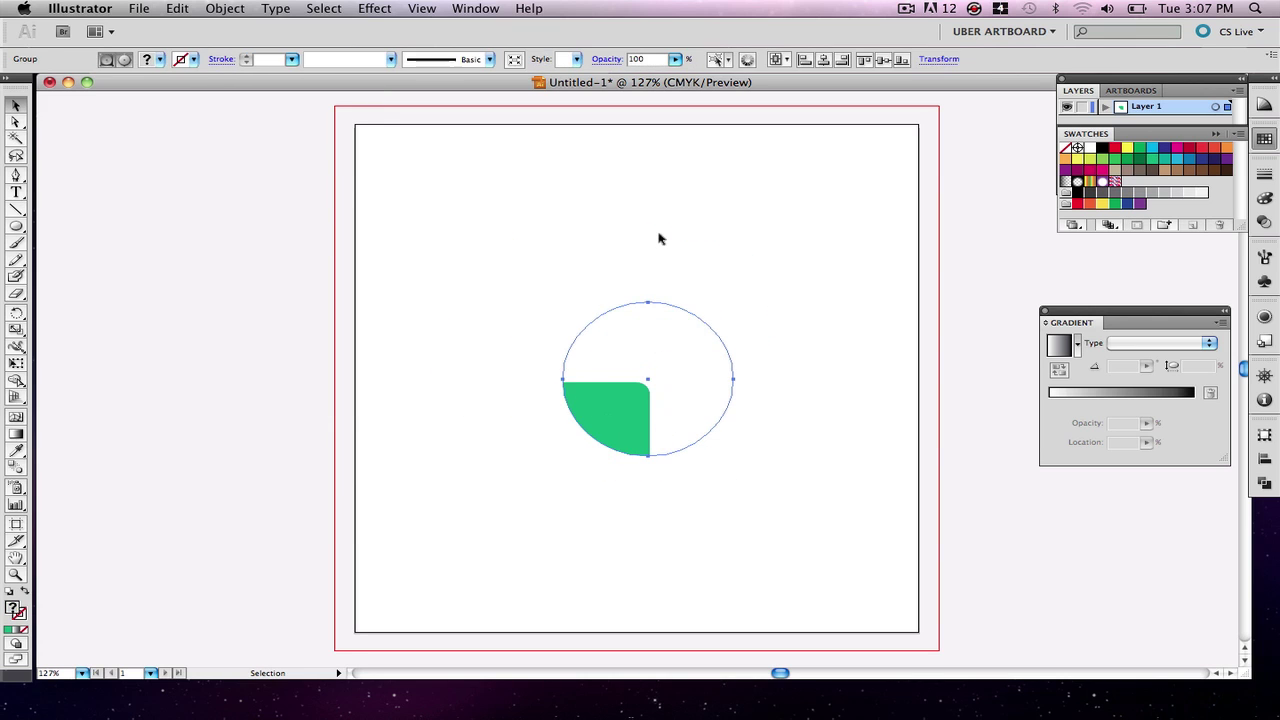
left_click(660, 237)
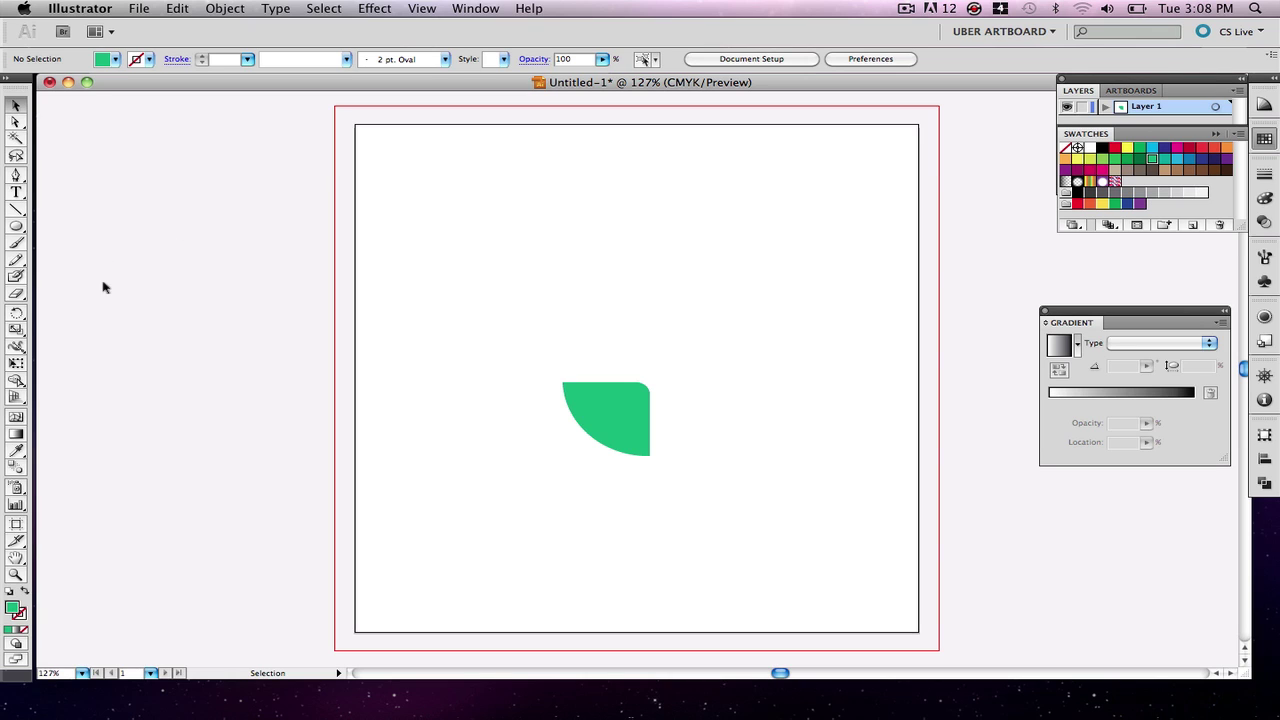
Type 'Tech' near the artboard top and Option-drag an overlapping copy just to its right.
left_click(16, 192)
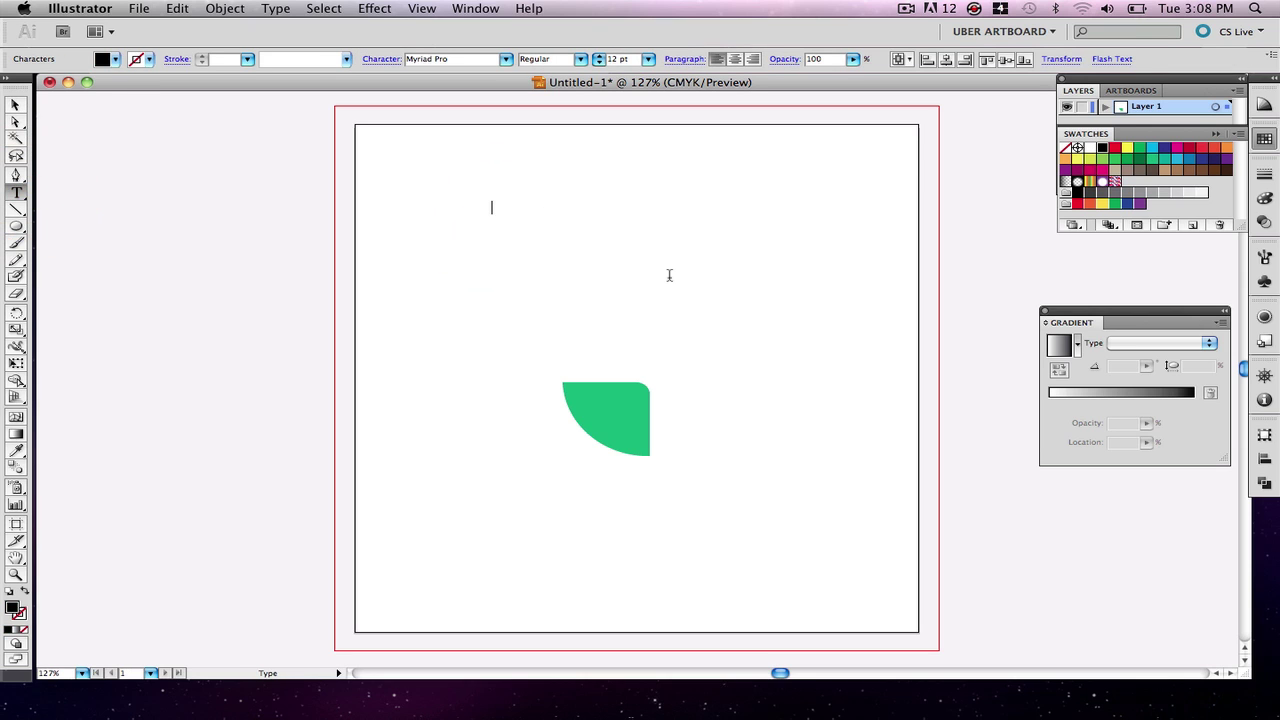
type("Tech")
left_click(15, 104)
left_click(435, 349)
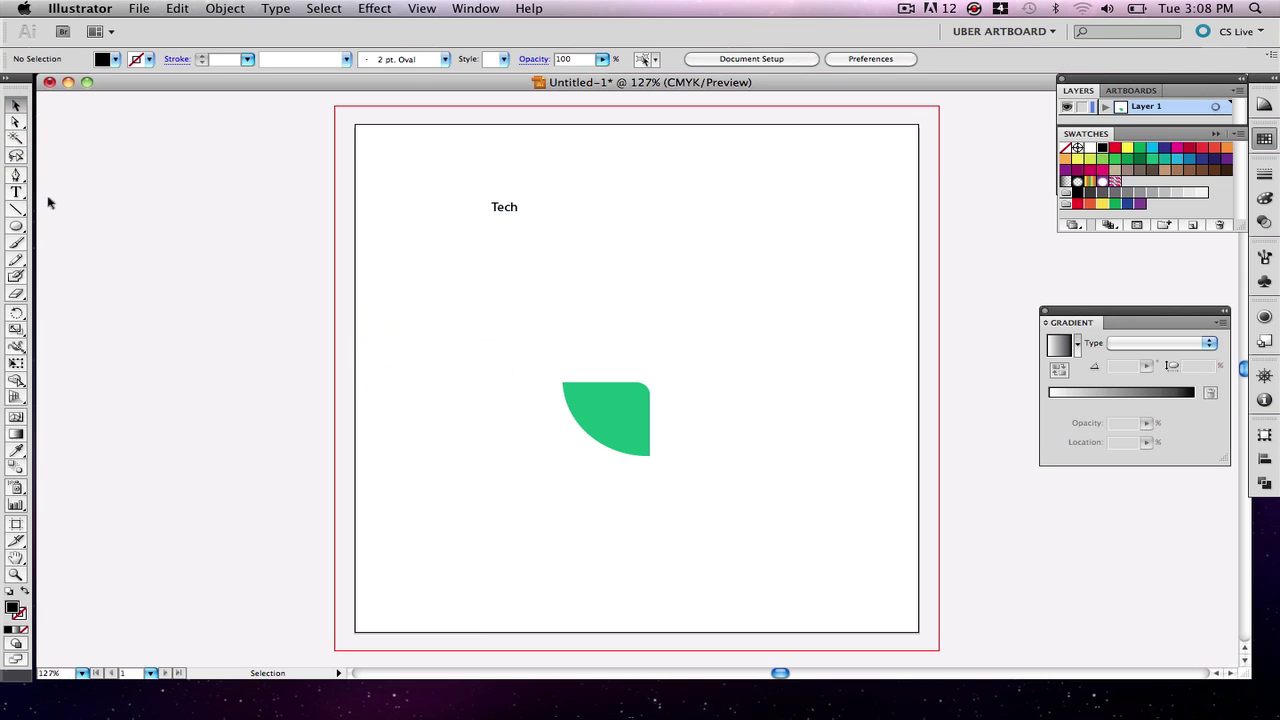
left_click(504, 207)
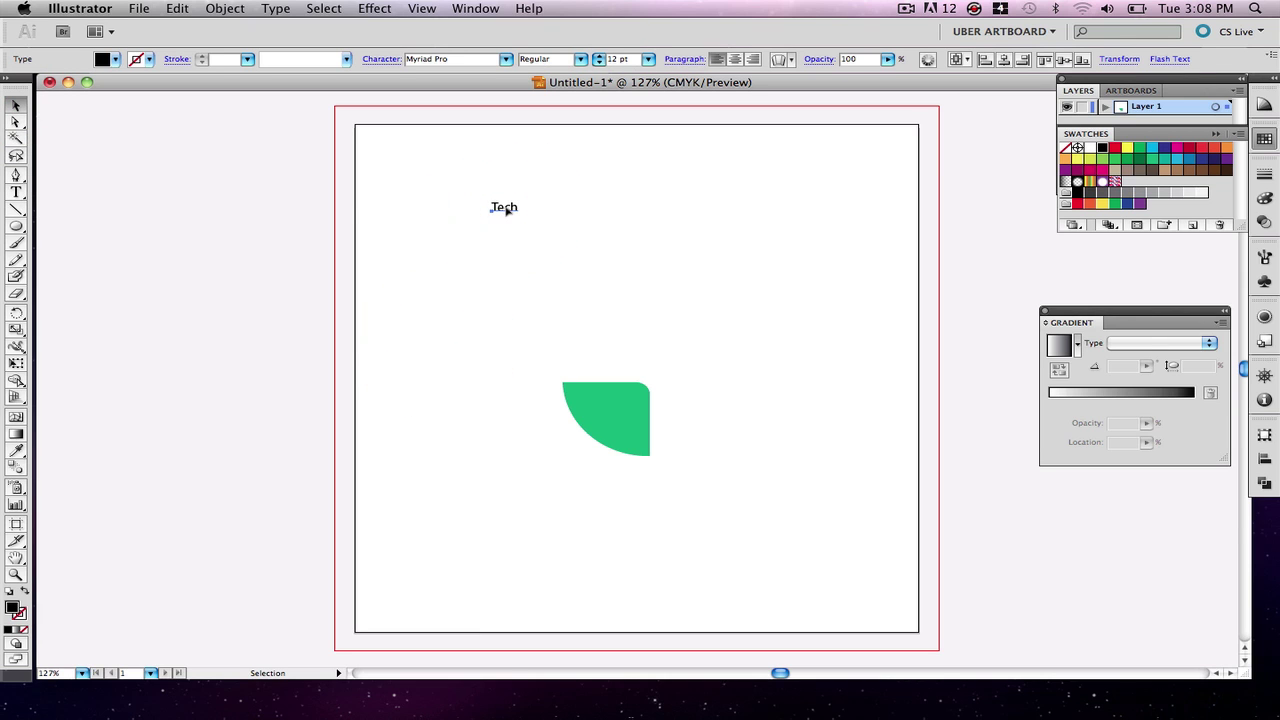
left_click_drag(507, 210, 563, 213)
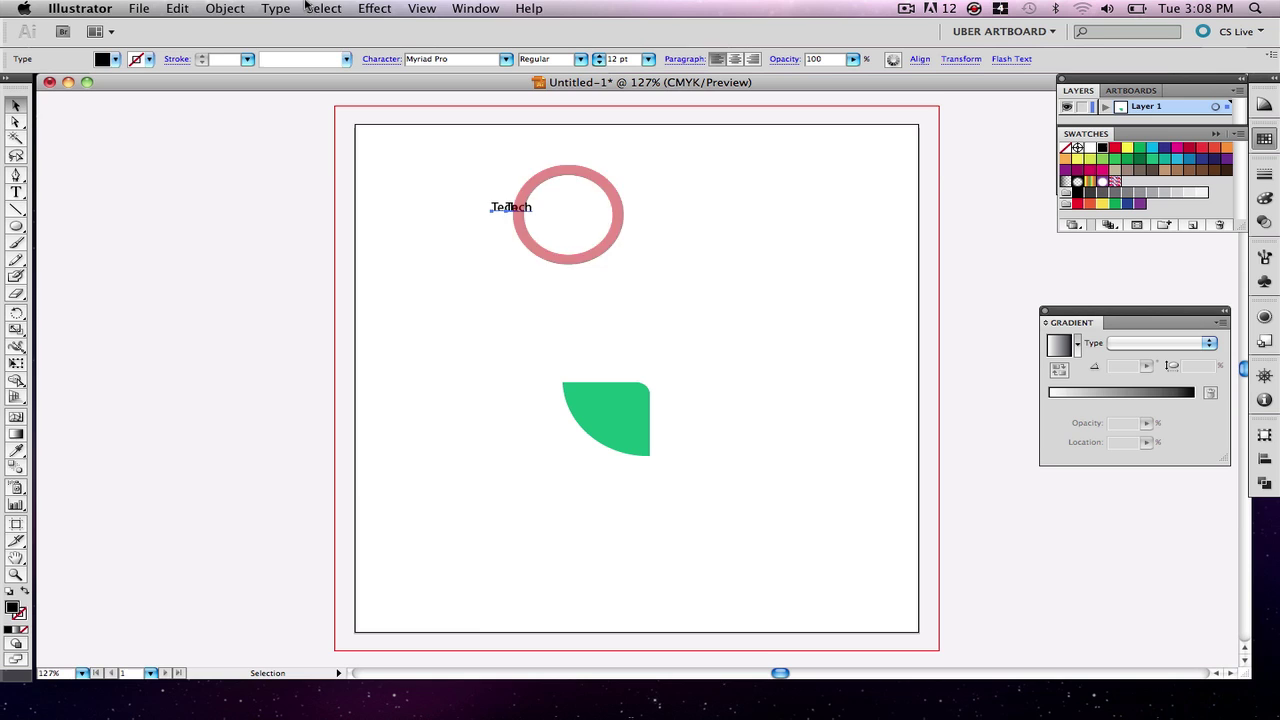
Make a clipping mask from the two Tech texts, then marquee-select the tiny clipped fragment.
left_click(225, 8)
mouse_move(322, 426)
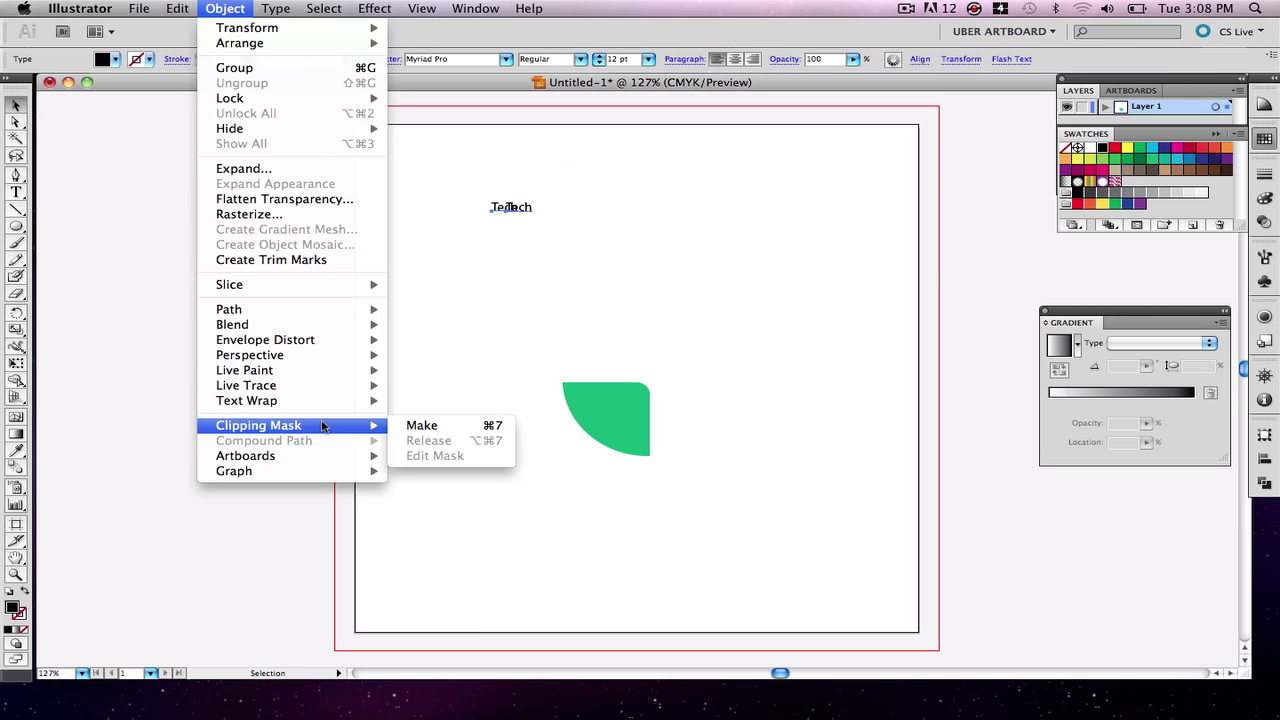
left_click(421, 426)
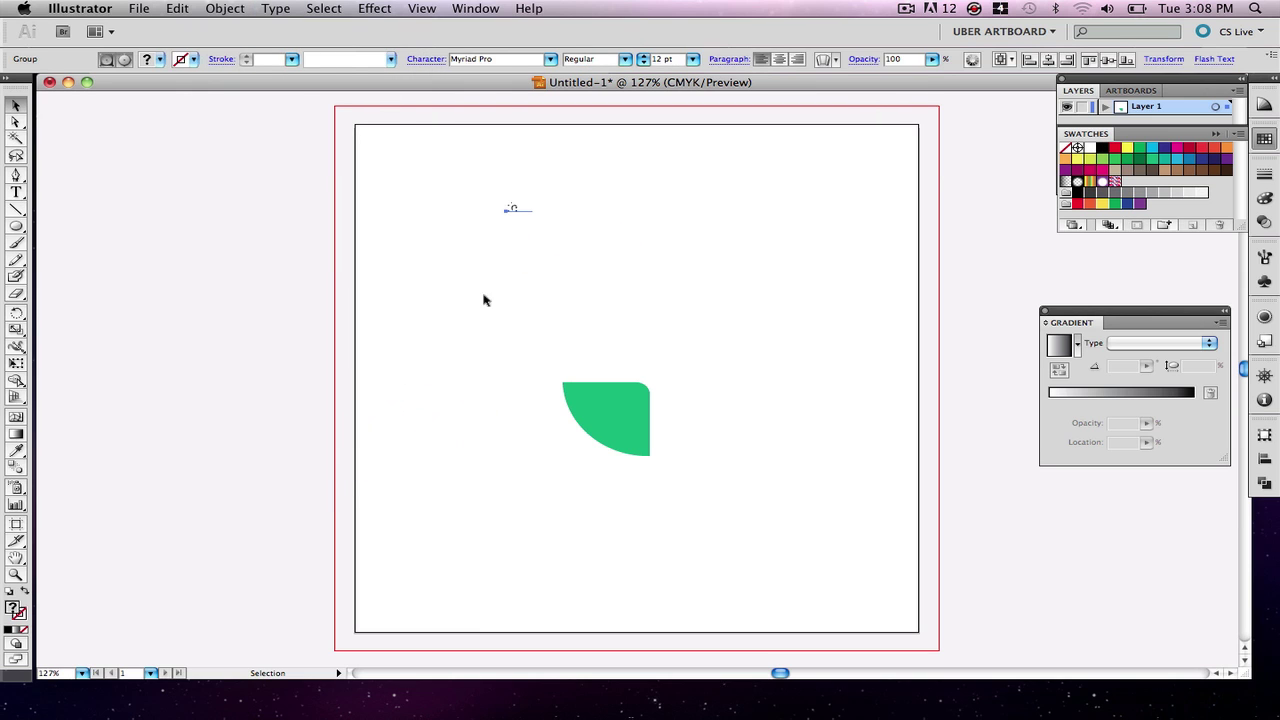
left_click(483, 300)
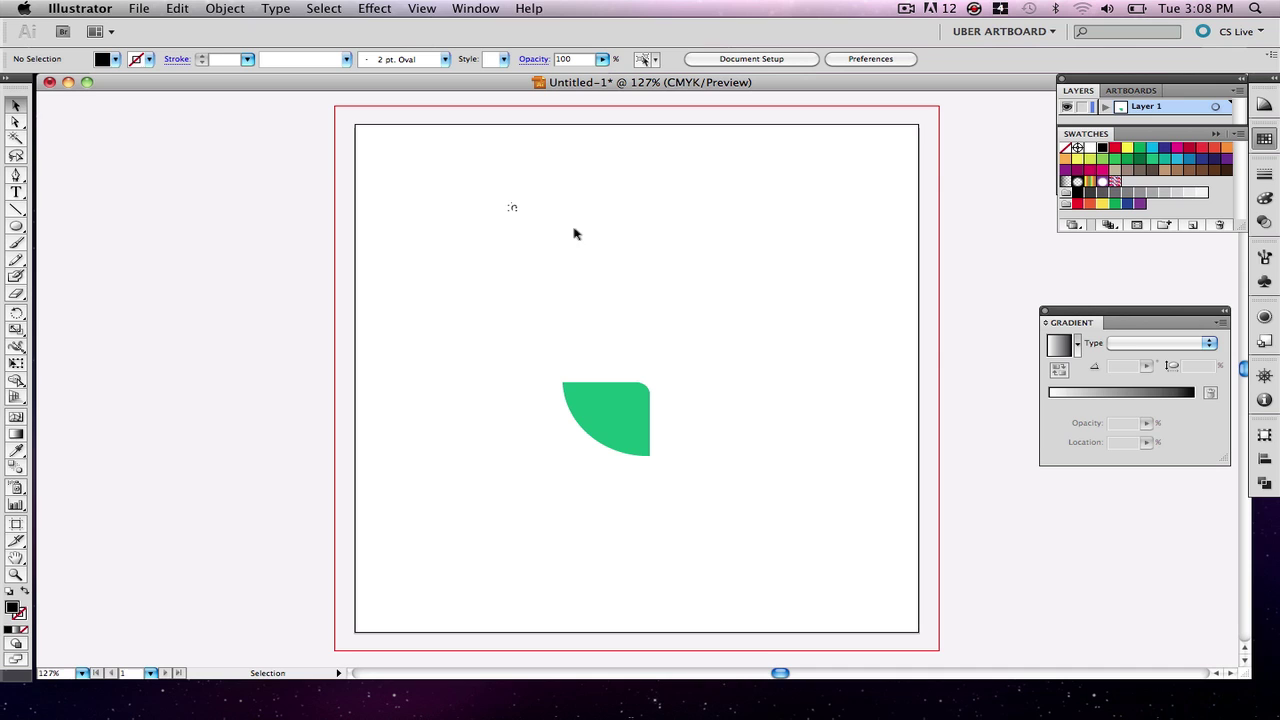
left_click_drag(494, 177, 551, 226)
key("z")
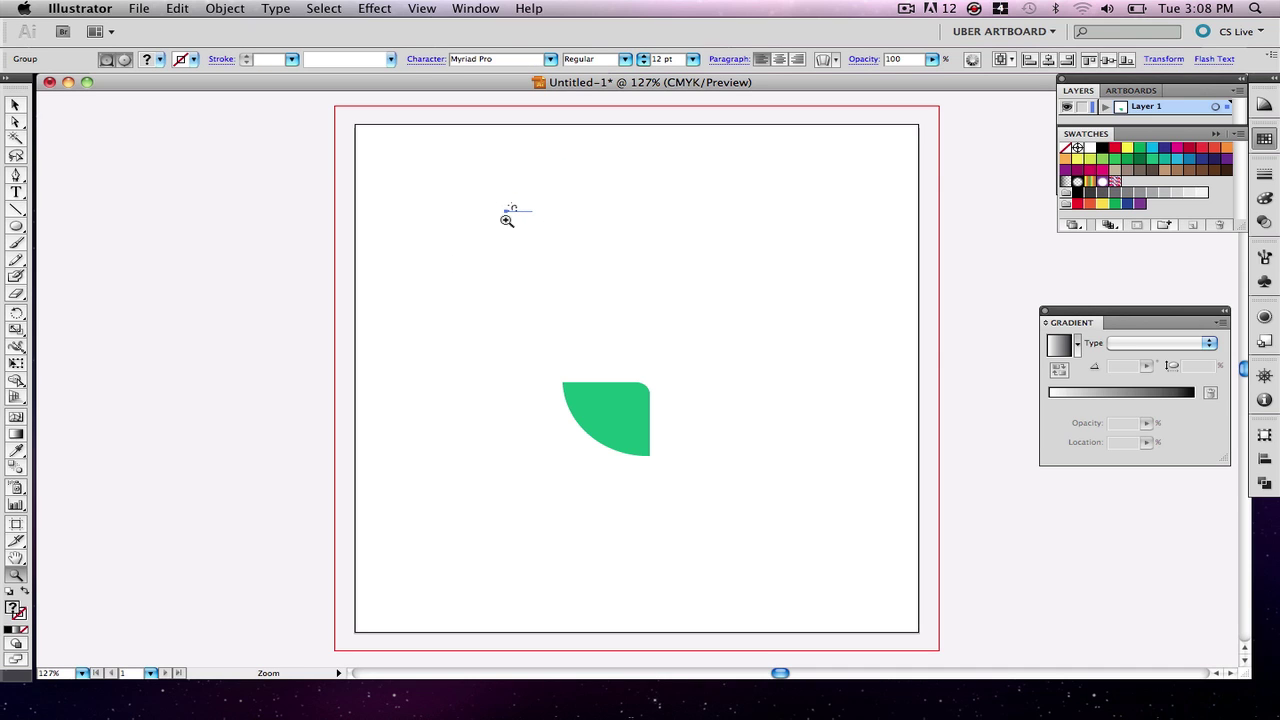
left_click_drag(476, 183, 548, 258)
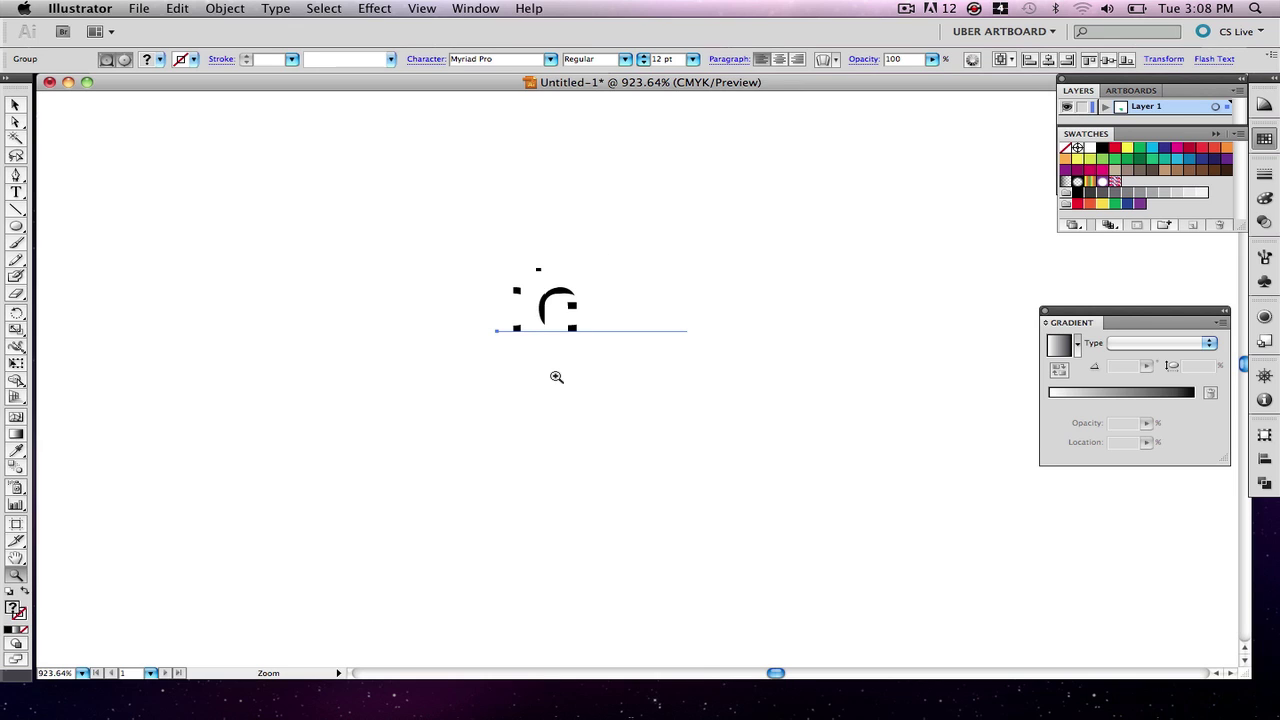
key("super+1")
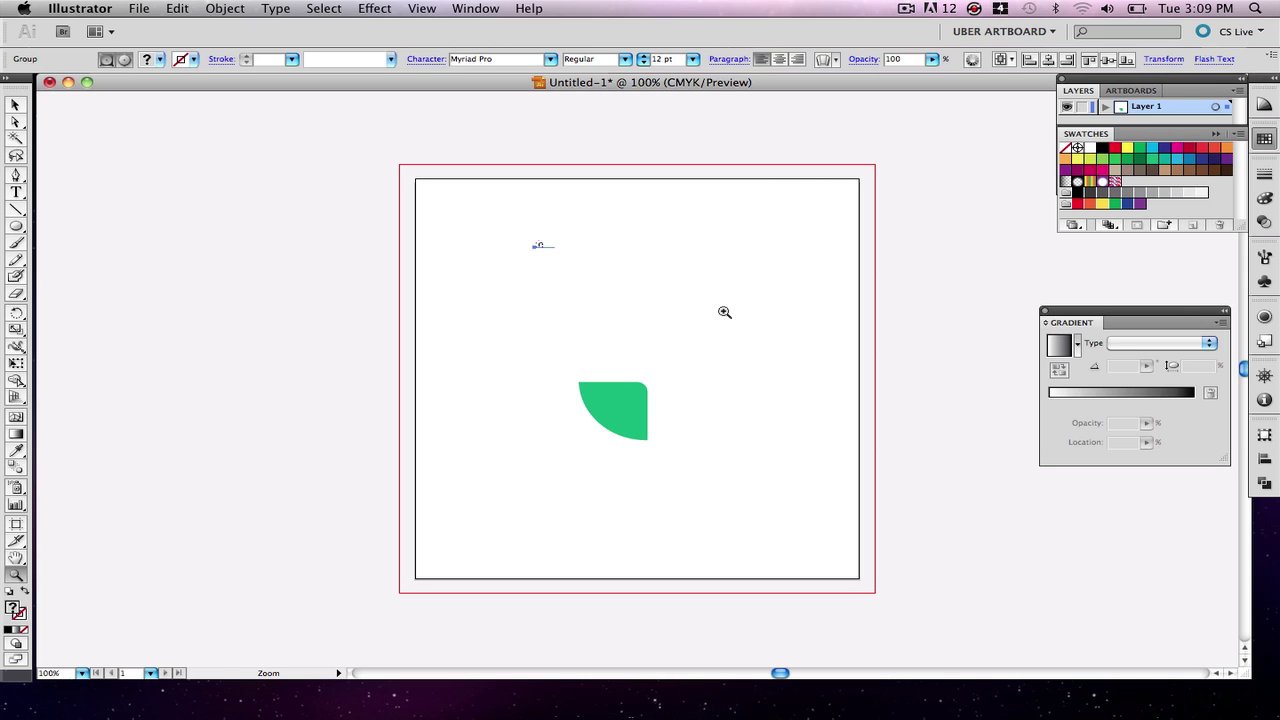
key("v")
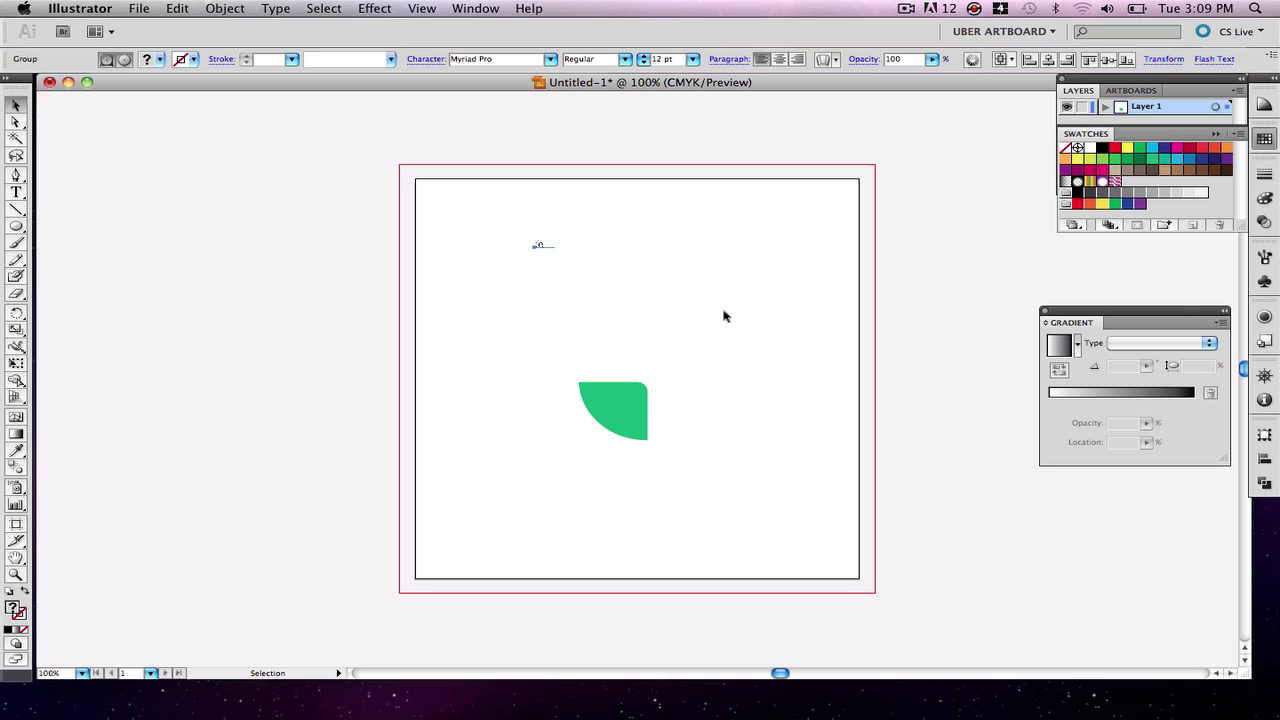
left_click(906, 9)
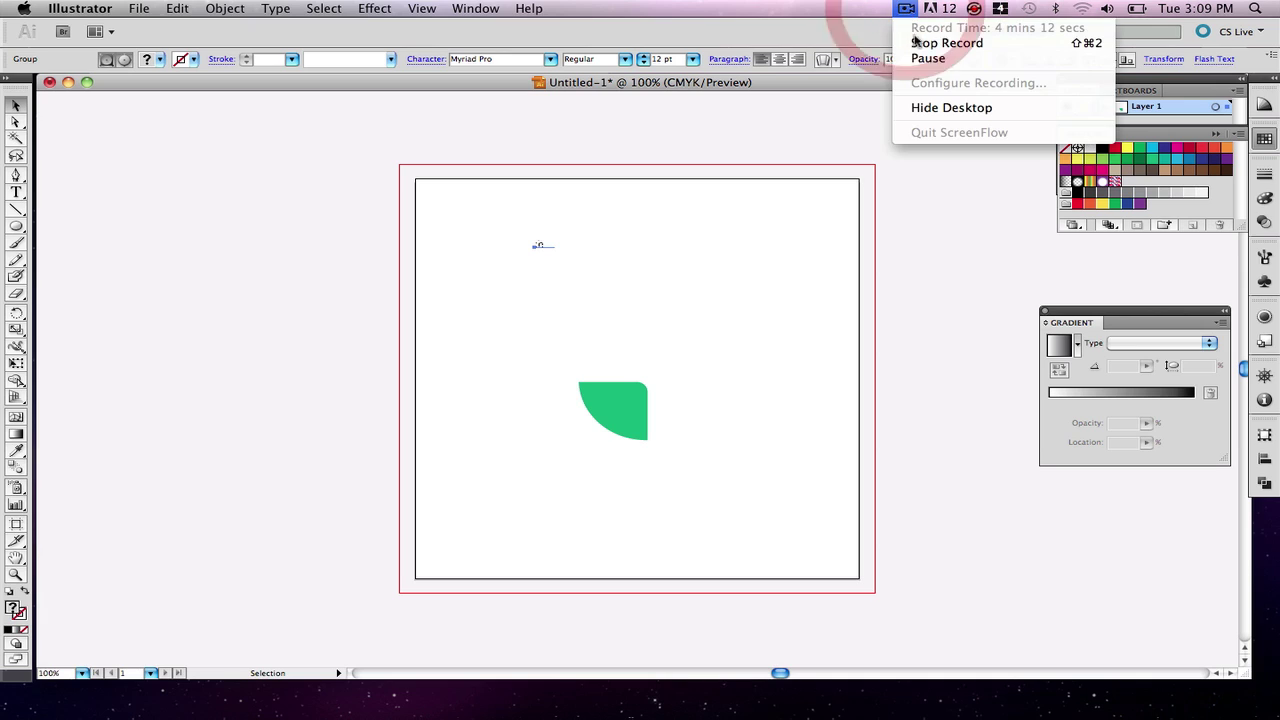
left_click(926, 47)
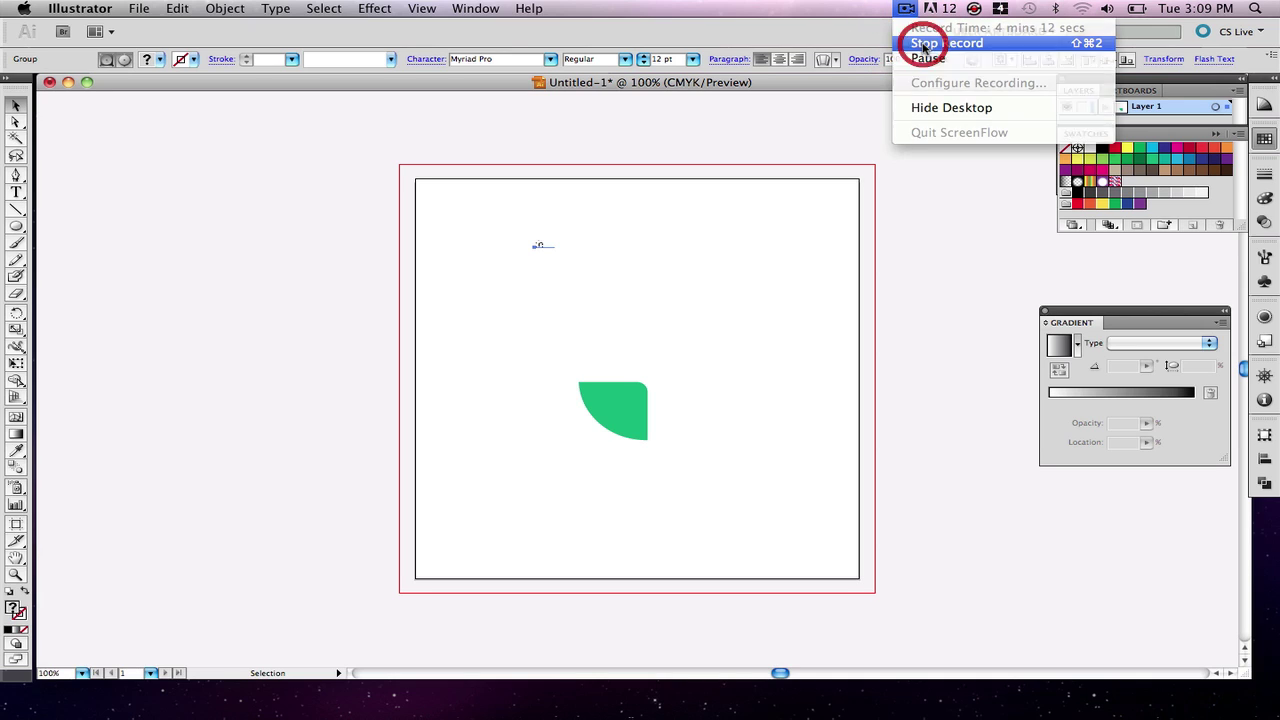